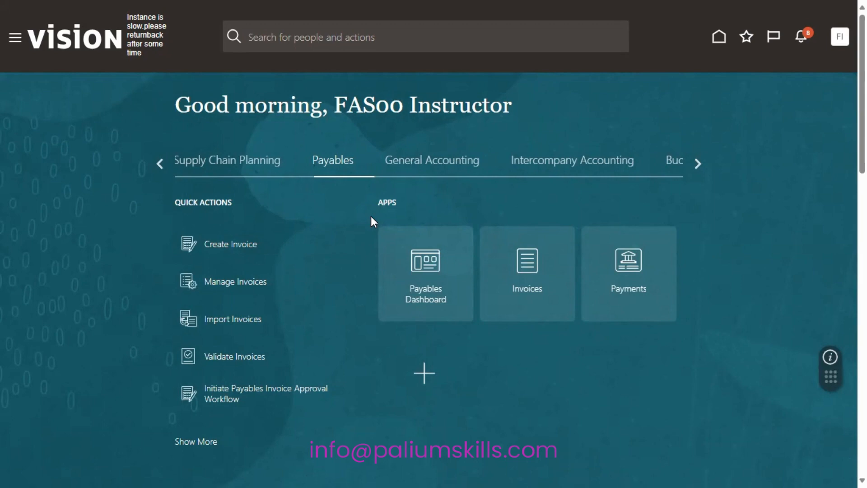
left_click(696, 163)
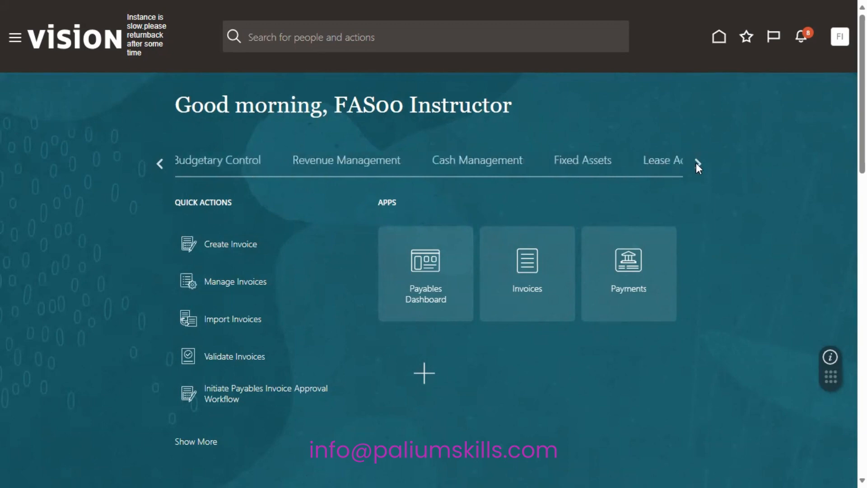
left_click(697, 164)
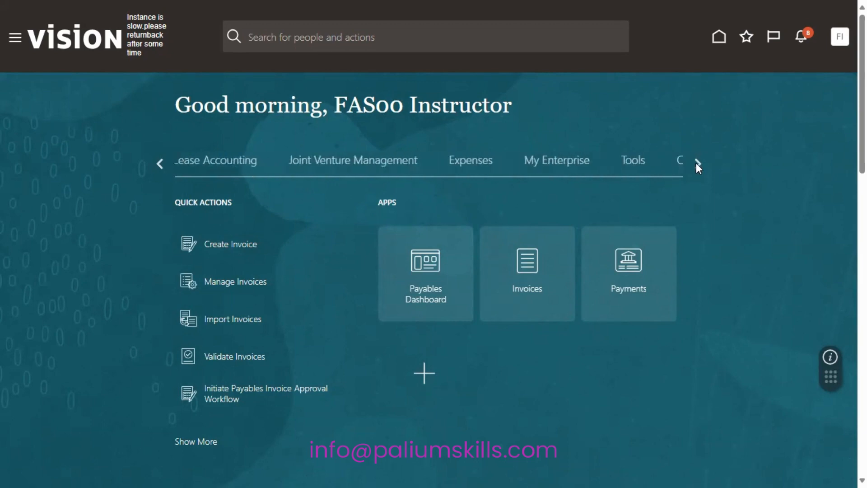
left_click(696, 163)
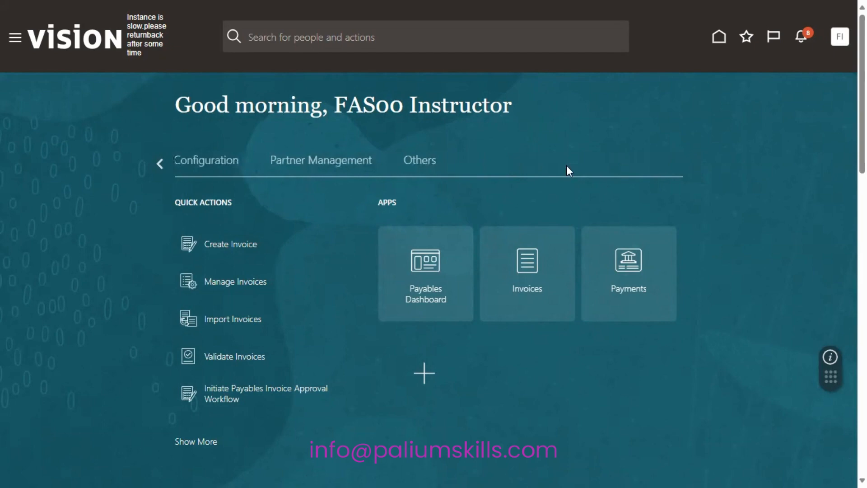
left_click(160, 163)
left_click(161, 164)
left_click(160, 163)
left_click(161, 163)
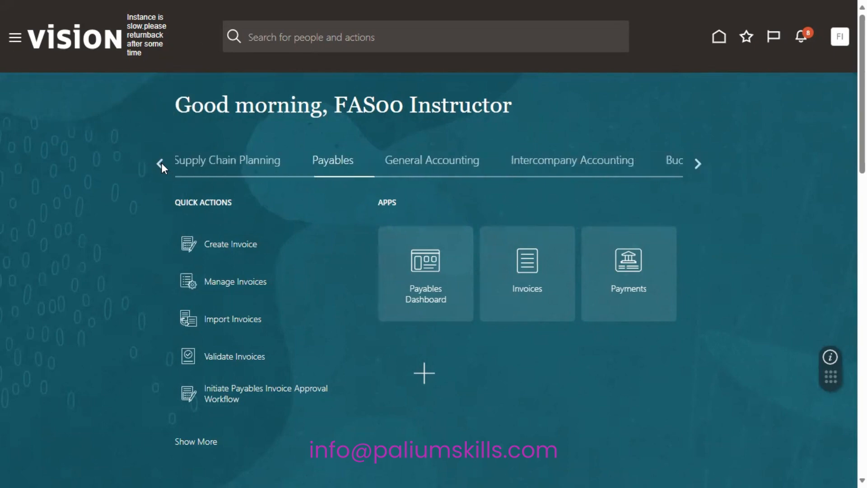
- Open the Billing work area from the Receivables group and dismiss the error dialog
left_click(161, 163)
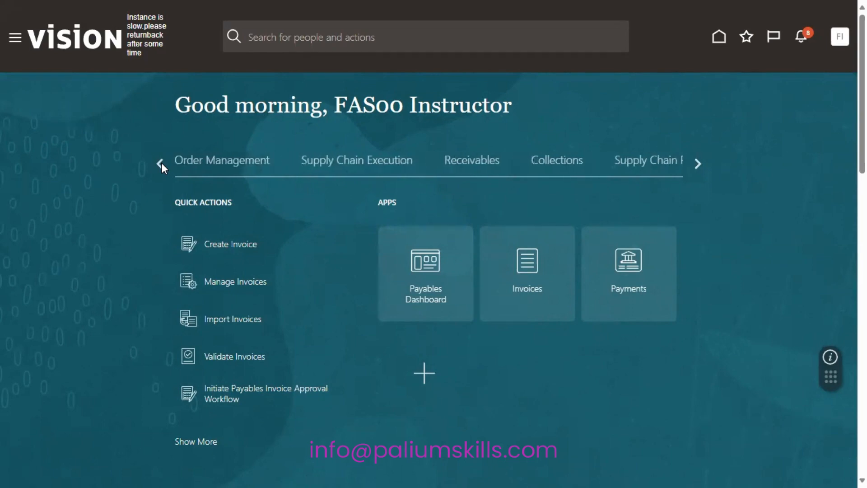
left_click(470, 163)
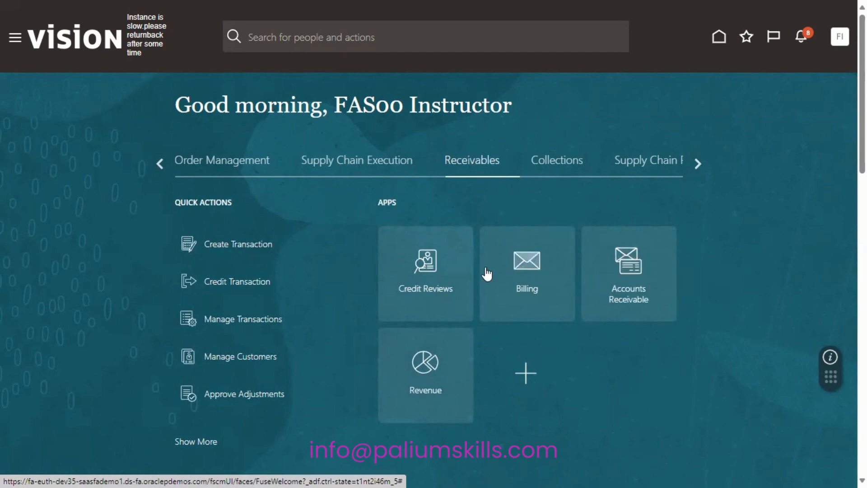
left_click(524, 271)
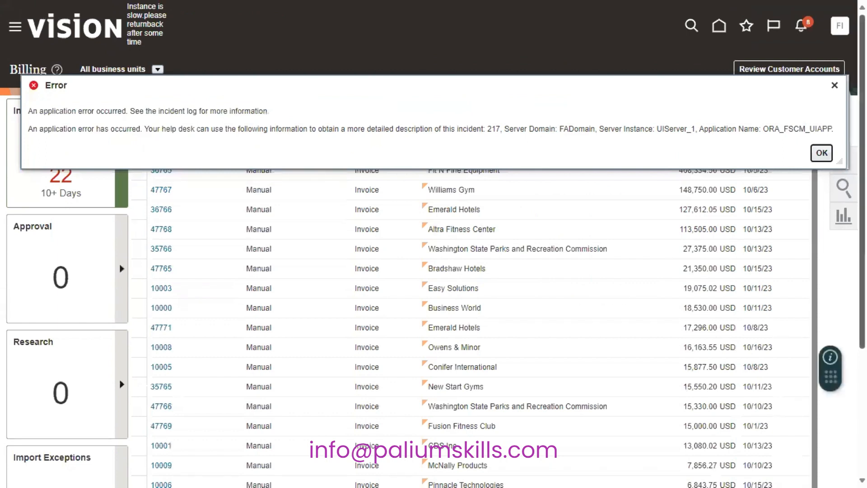
left_click(821, 153)
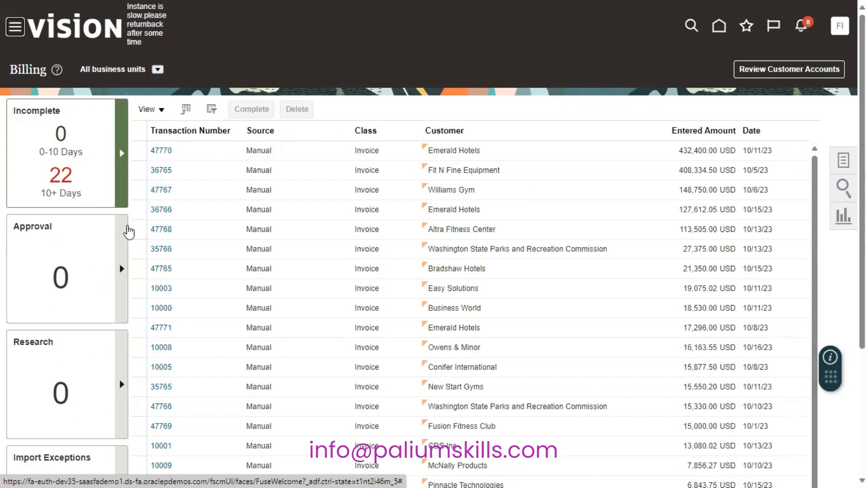
- Start creating a new customer from the Billing work area's customer tasks
scroll(433, 244, "down", 4)
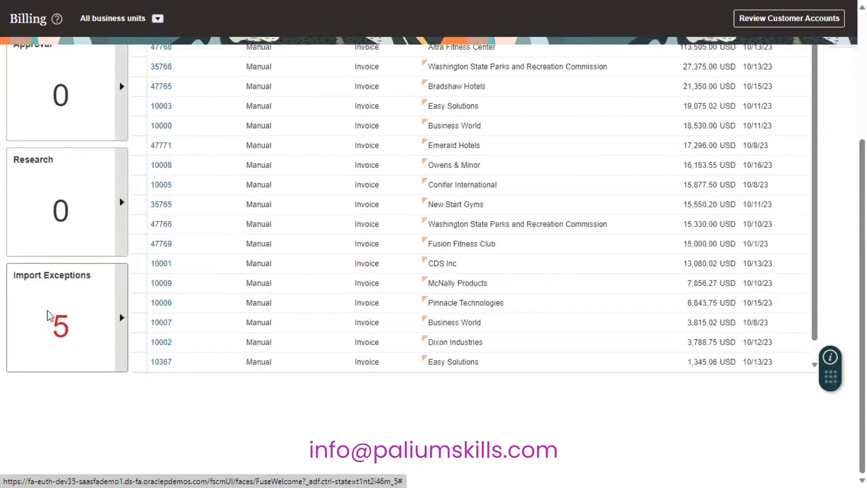
scroll(434, 244, "up", 4)
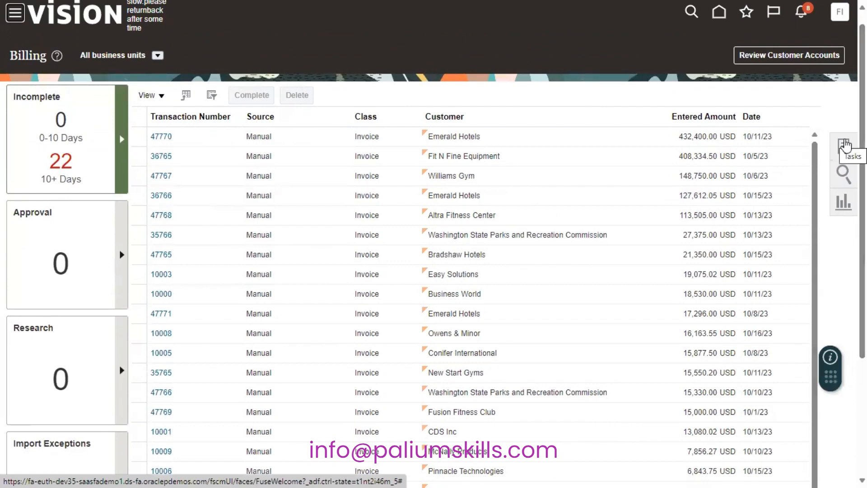
left_click(845, 145)
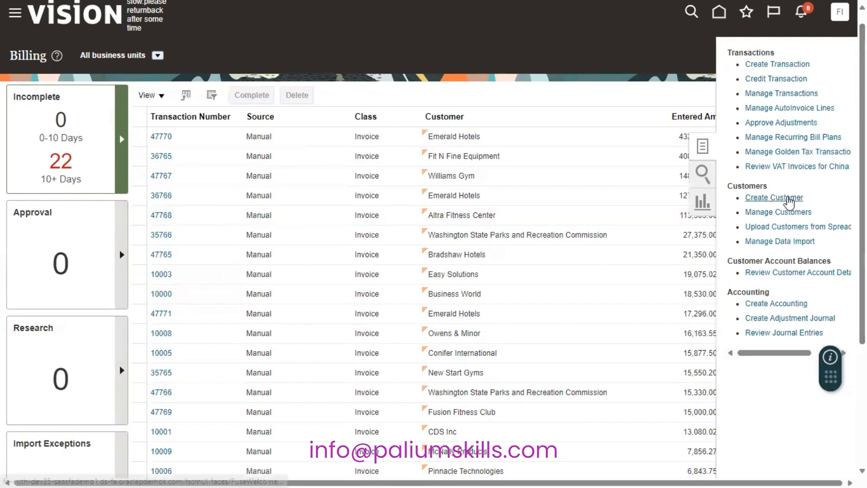
left_click(787, 196)
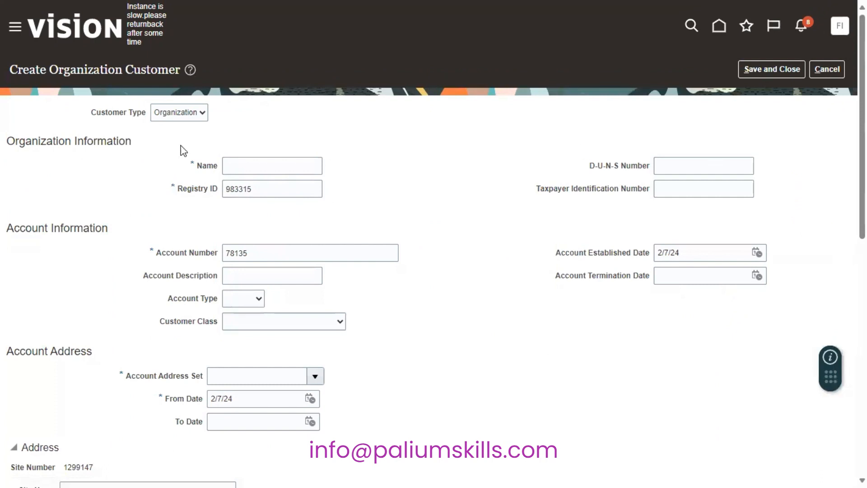
- Enter SP Healthcare as the organization name of the new customer
left_click(264, 165)
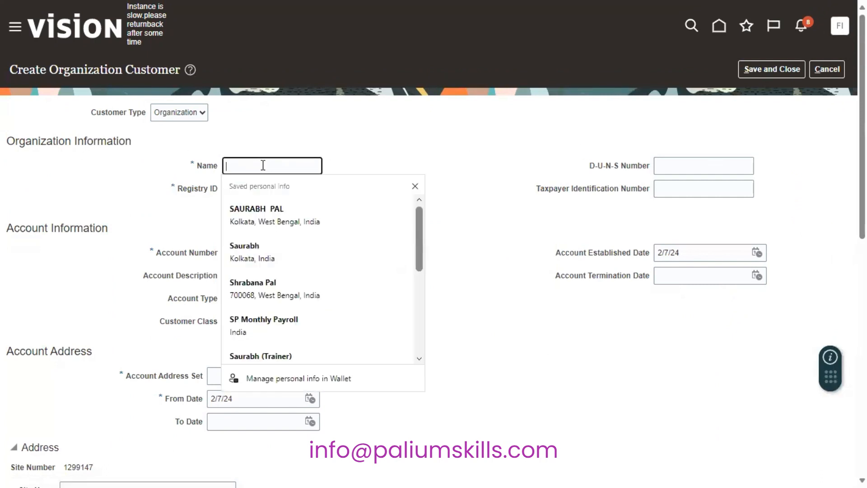
type("SP")
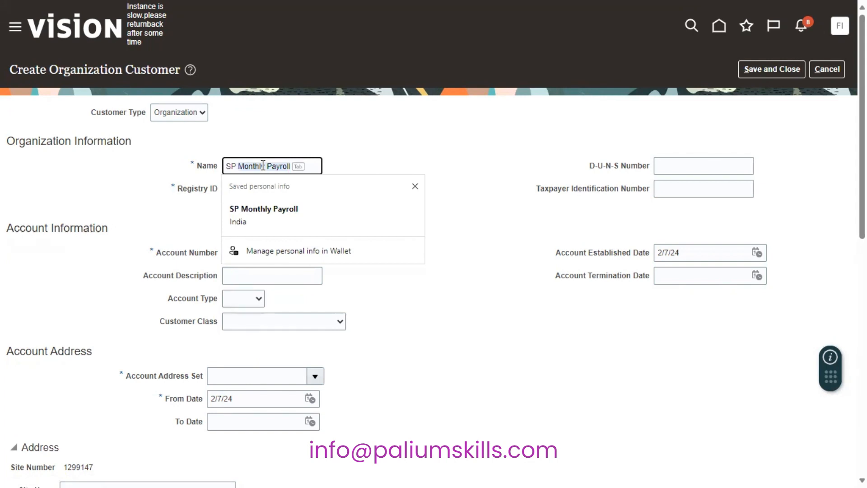
type("P")
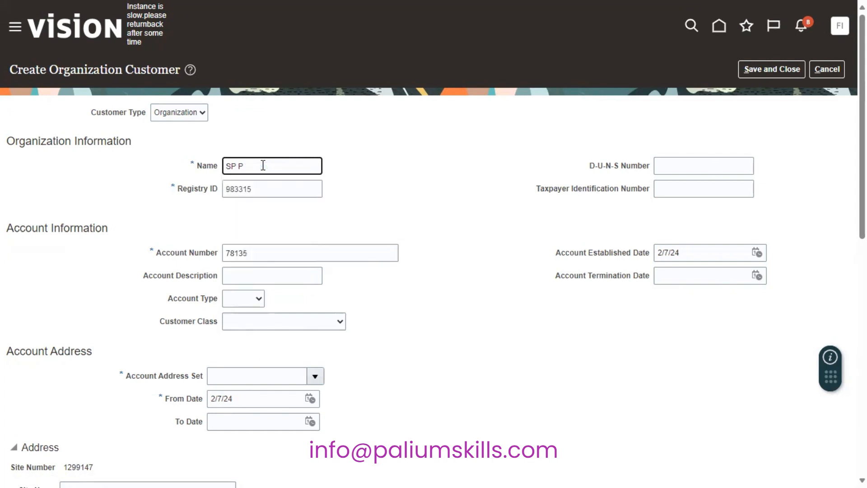
type("ali")
key("BackSpace")
key("BackSpace")
key("BackSpace")
key("BackSpace")
key("BackSpace")
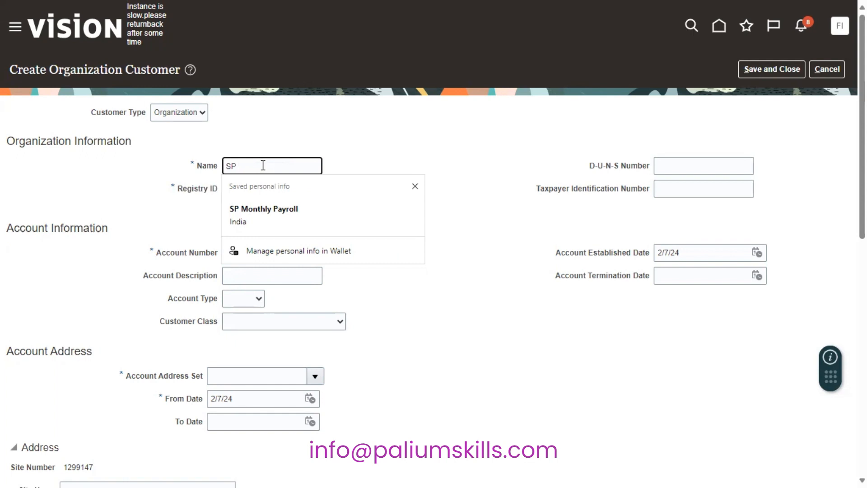
type("Healthcare")
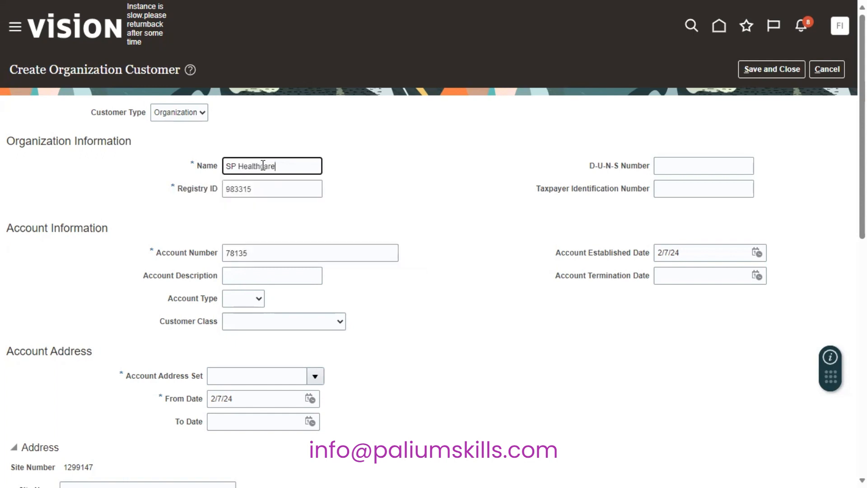
key("Tab")
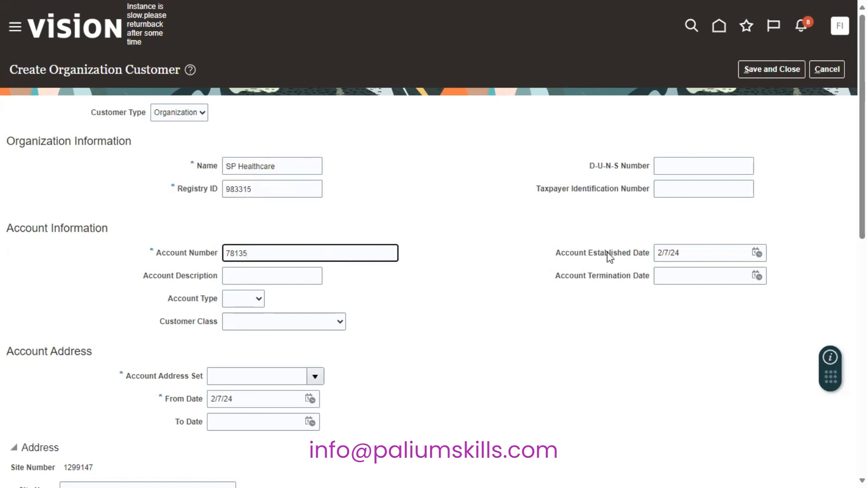
- Review the available Account Type and Customer Class options in the account information without choosing any
scroll(434, 253, "down", 2)
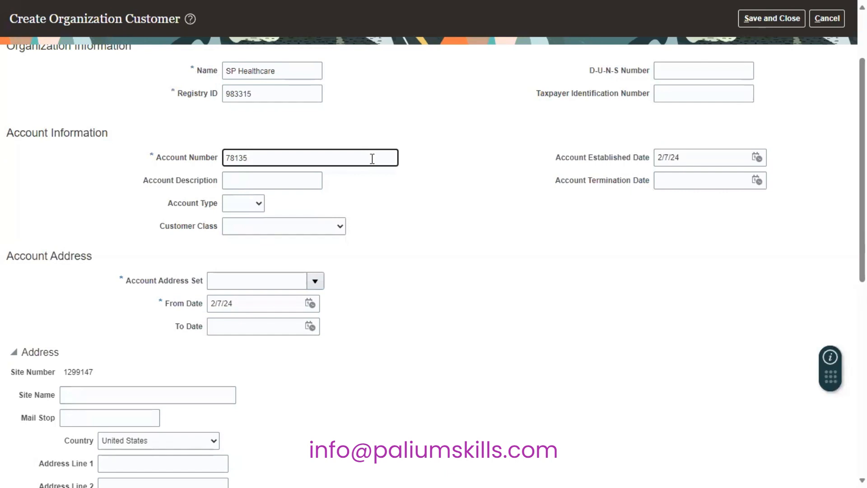
left_click(246, 203)
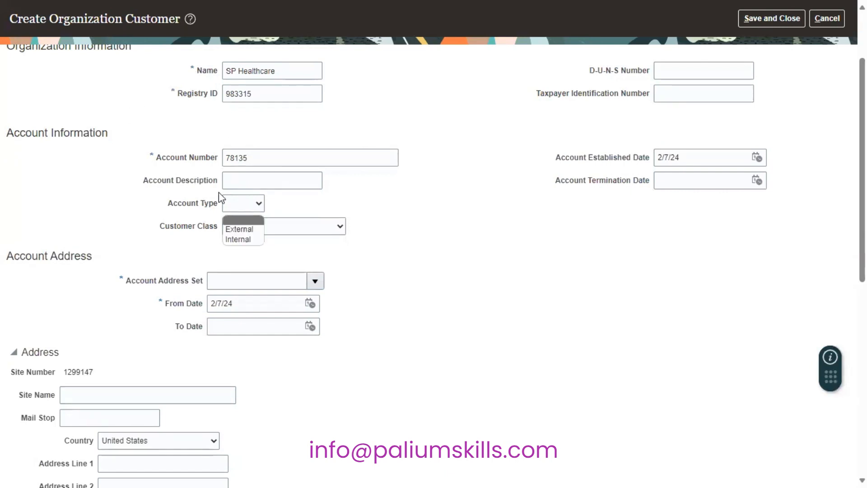
left_click(380, 202)
left_click(340, 226)
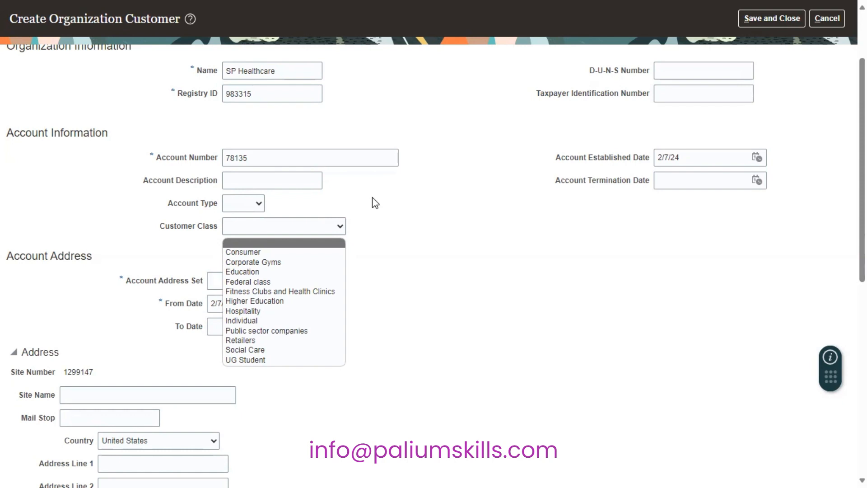
left_click(375, 203)
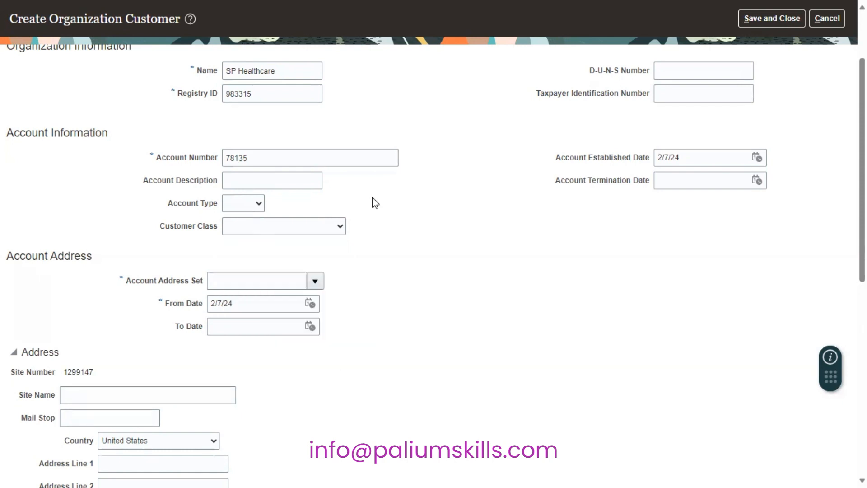
- Set the customer's Account Address Set to CUSTSITE
left_click(246, 280)
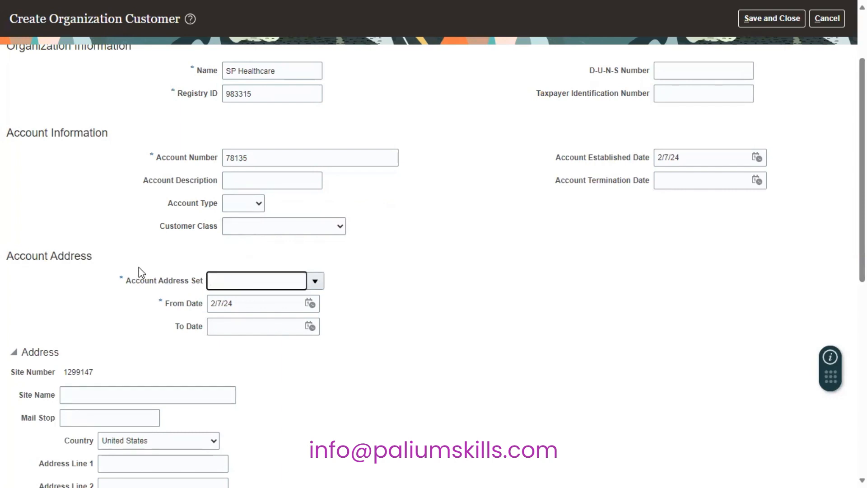
left_click(315, 281)
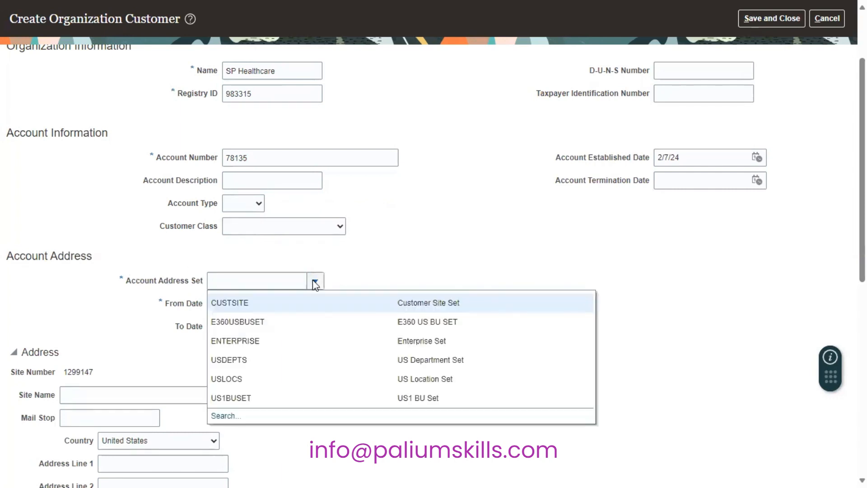
left_click(326, 304)
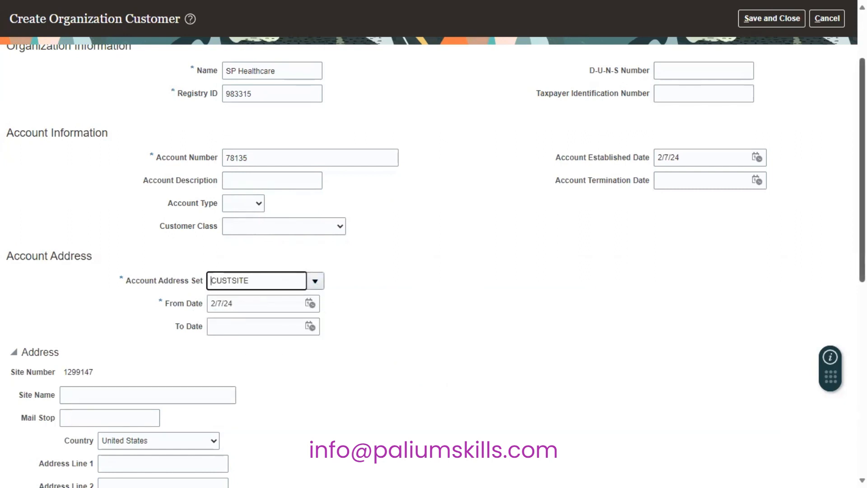
- Name the address site Corporate HQ and enter the customer's street in Address Line 1
scroll(433, 266, "down", 5)
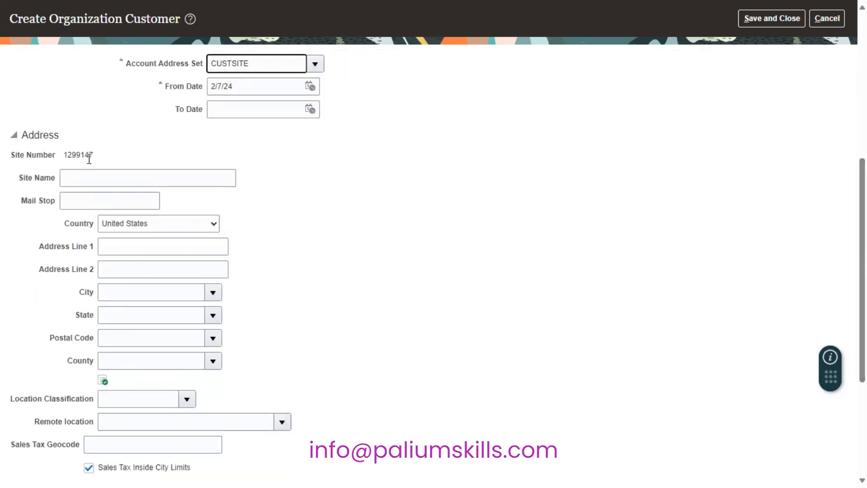
left_click(115, 181)
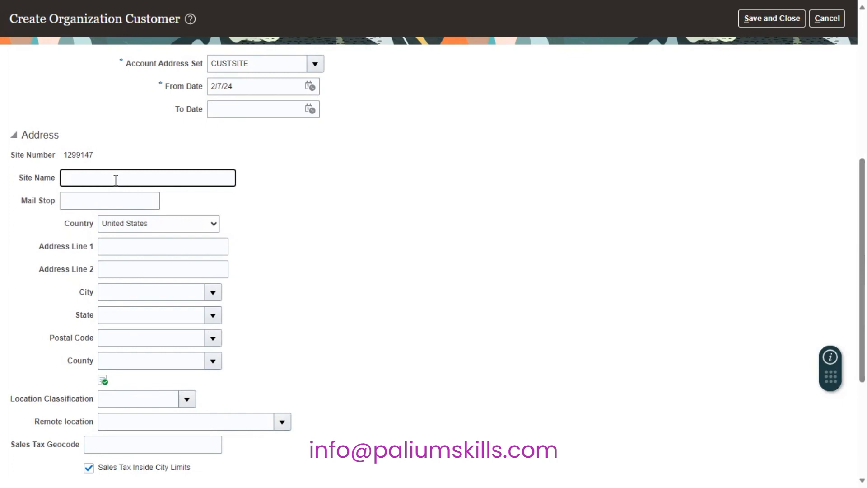
type("Corporate HQ")
key("Tab")
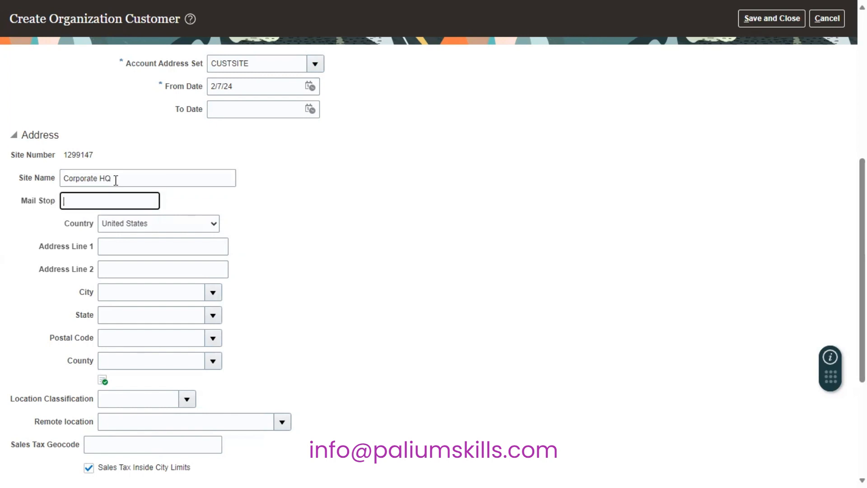
left_click(153, 248)
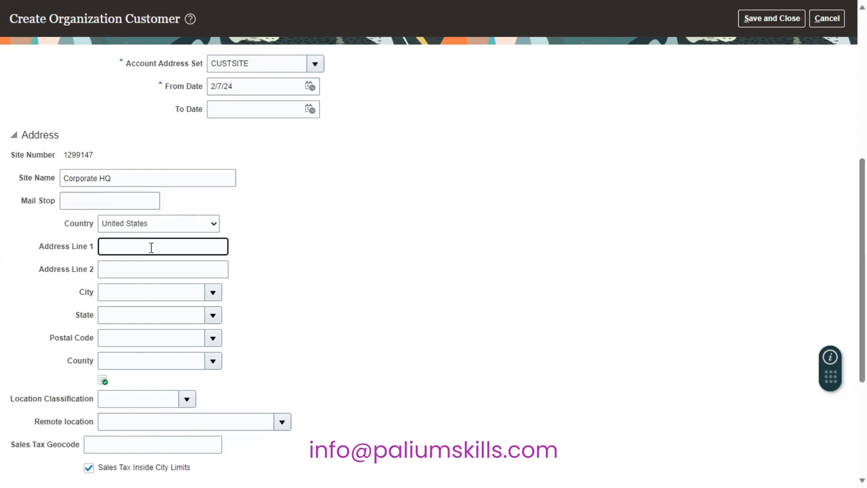
type("Lick Mill Blvd")
key("Tab")
key("Tab")
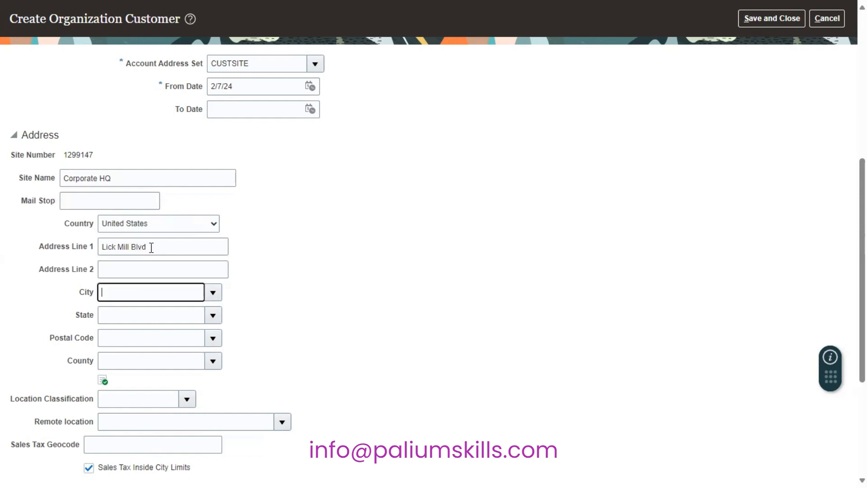
type("Kolkat")
key("BackSpace")
key("BackSpace")
key("BackSpace")
key("BackSpace")
key("BackSpace")
key("BackSpace")
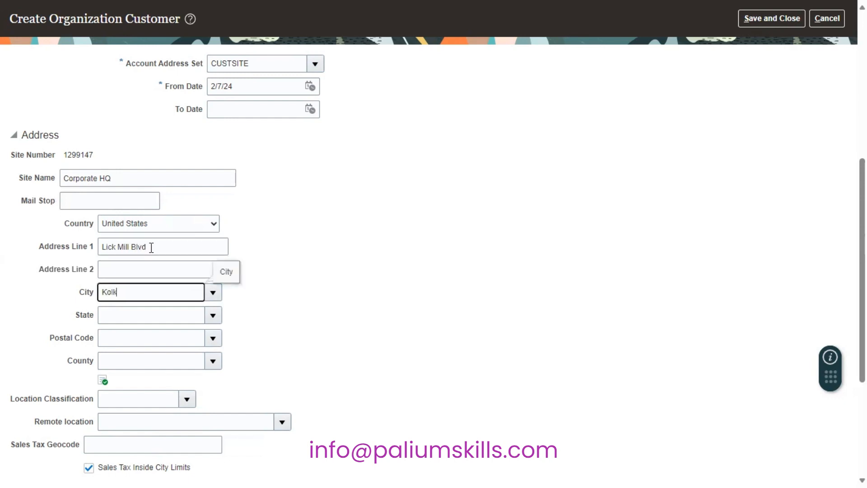
- Enter Santa Clara as the city, search the city list for Santa, and select the Santa Clara entry in CA
type("Santa Clara")
key("Tab")
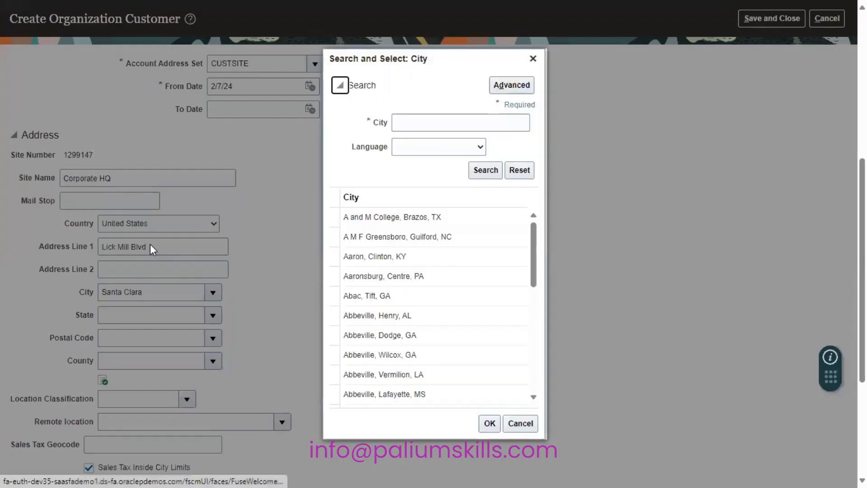
left_click(430, 116)
type("Santa")
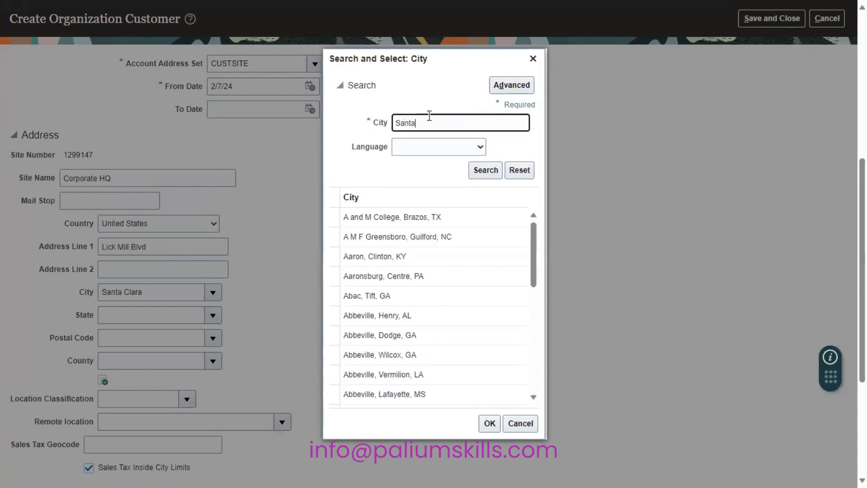
left_click(456, 220)
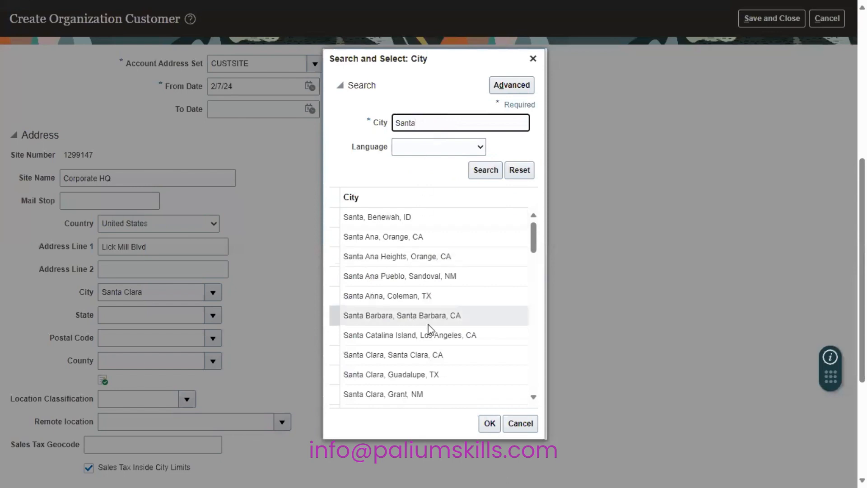
left_click(449, 353)
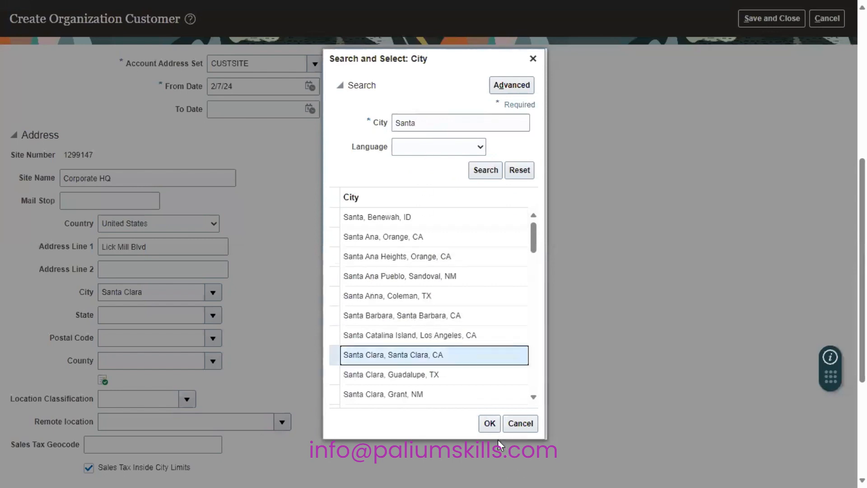
left_click(490, 424)
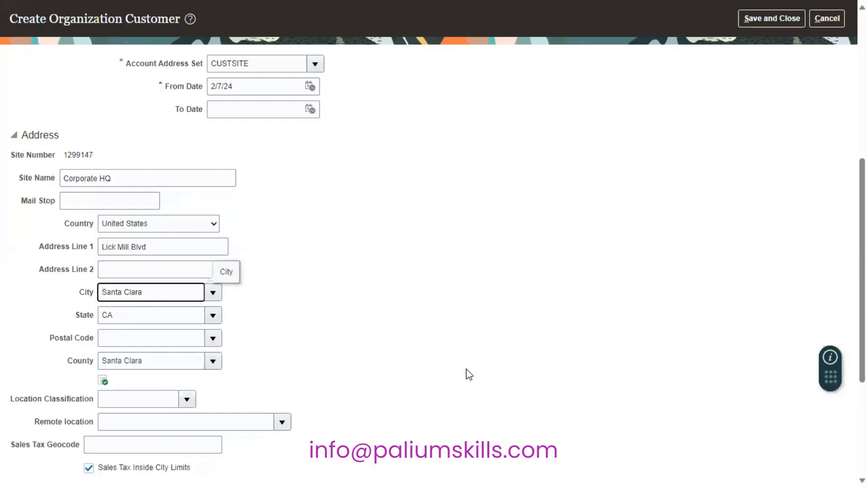
- Set the customer's postal code to the first one listed for Santa Clara
left_click(131, 340)
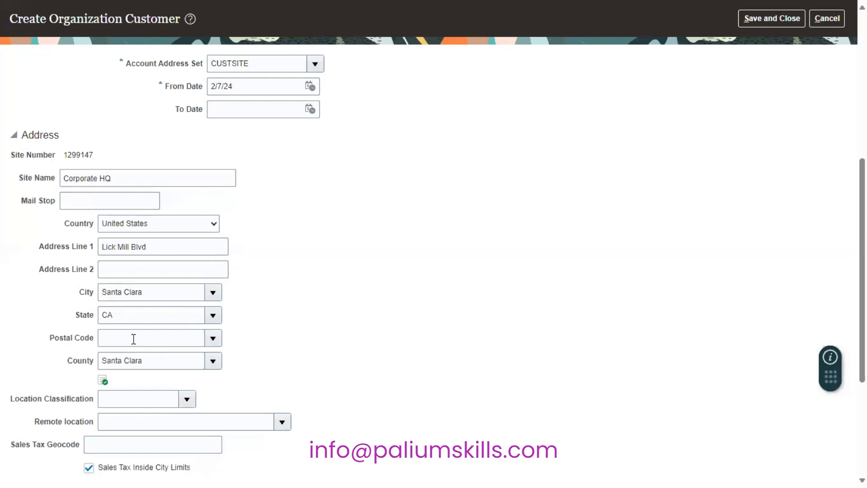
left_click(213, 339)
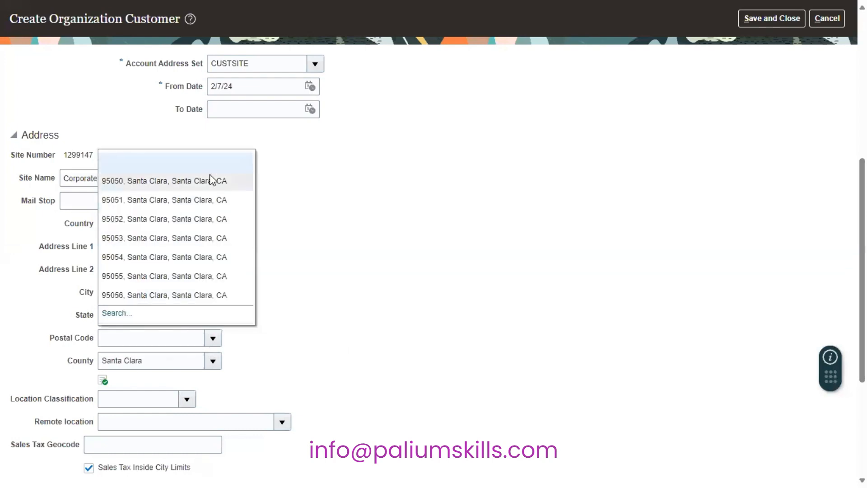
left_click(211, 179)
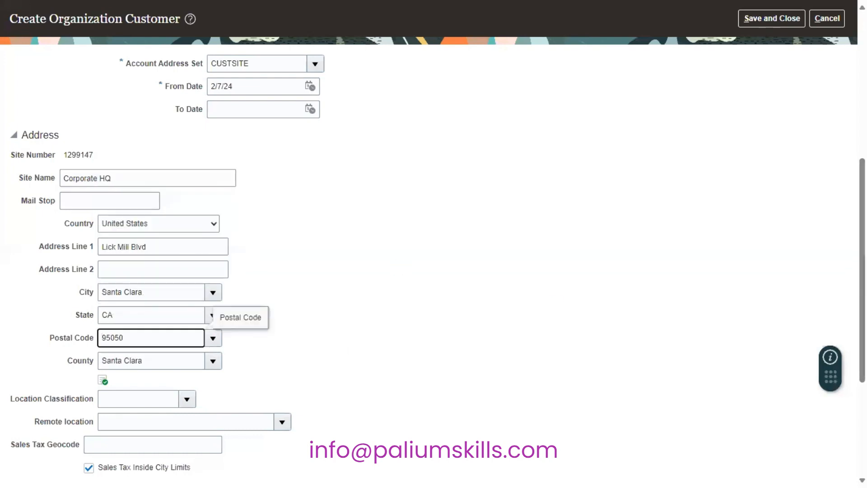
- Add an address purpose row to the Corporate HQ address and set its purpose to Bill to
scroll(434, 262, "down", 5)
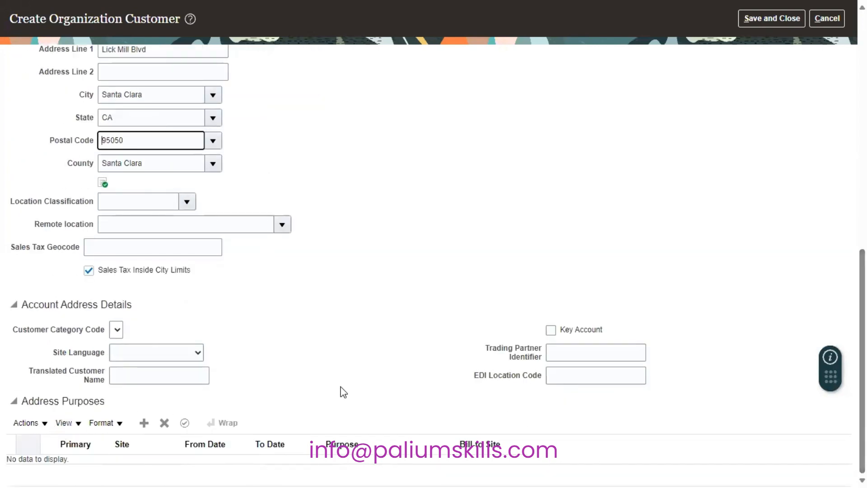
left_click(145, 424)
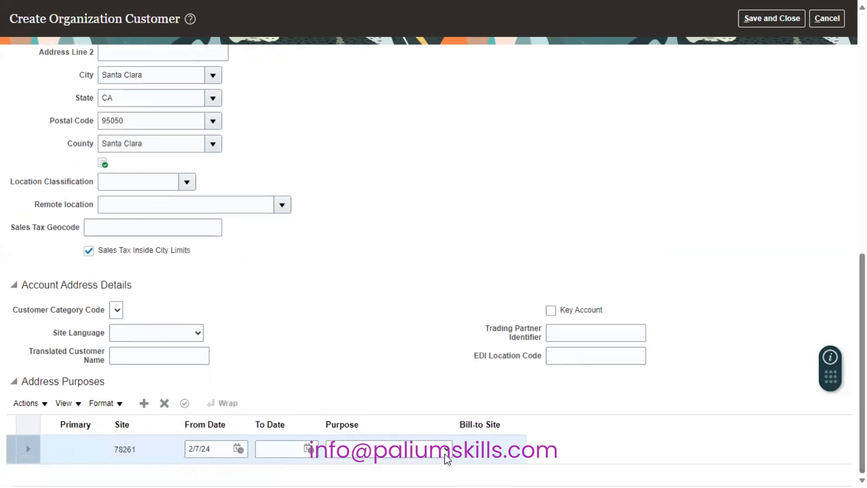
left_click(445, 452)
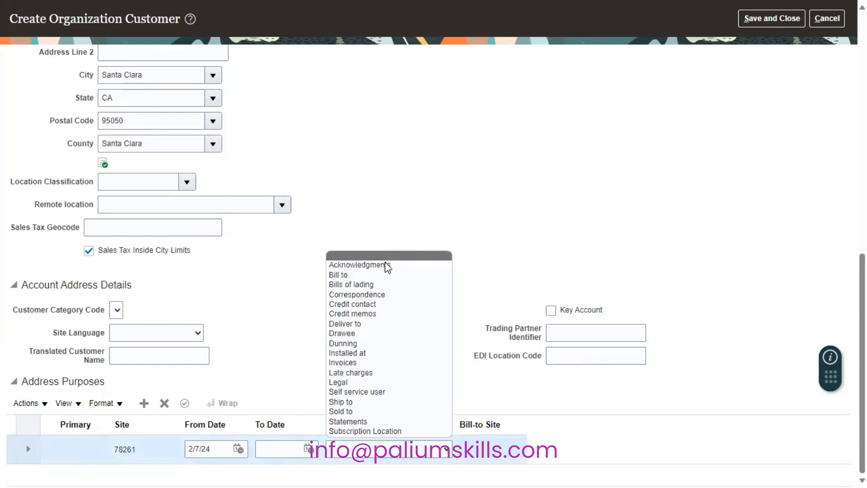
left_click(387, 275)
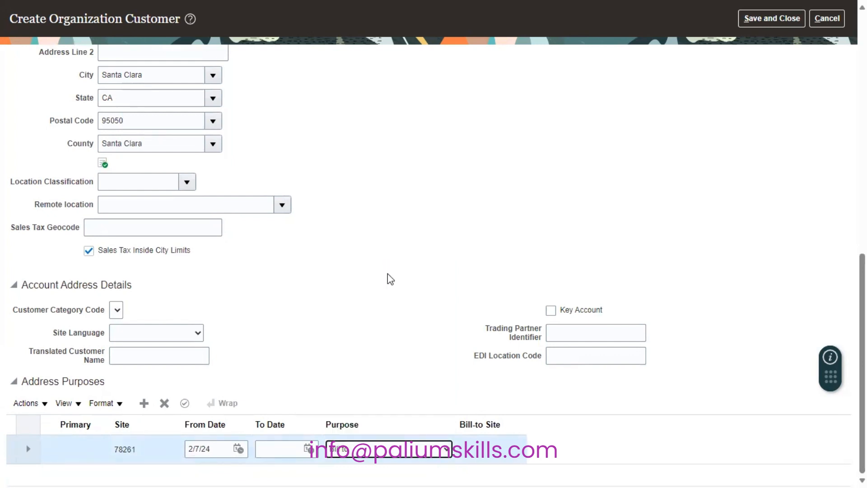
- Review the completed organization, account and address details, and save and close the new customer
scroll(434, 266, "up", 15)
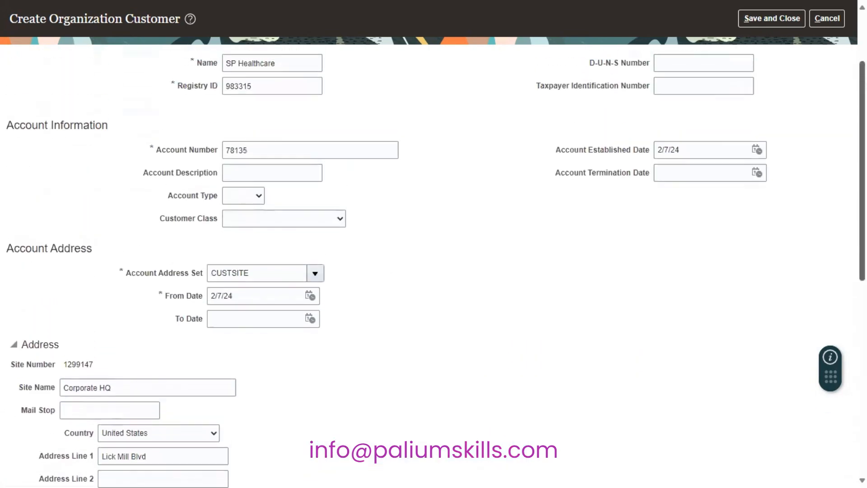
scroll(434, 267, "down", 15)
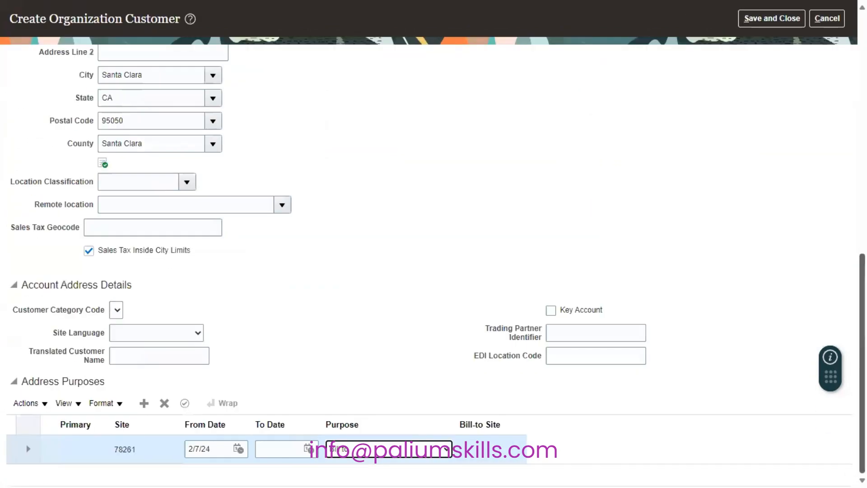
scroll(434, 267, "up", 15)
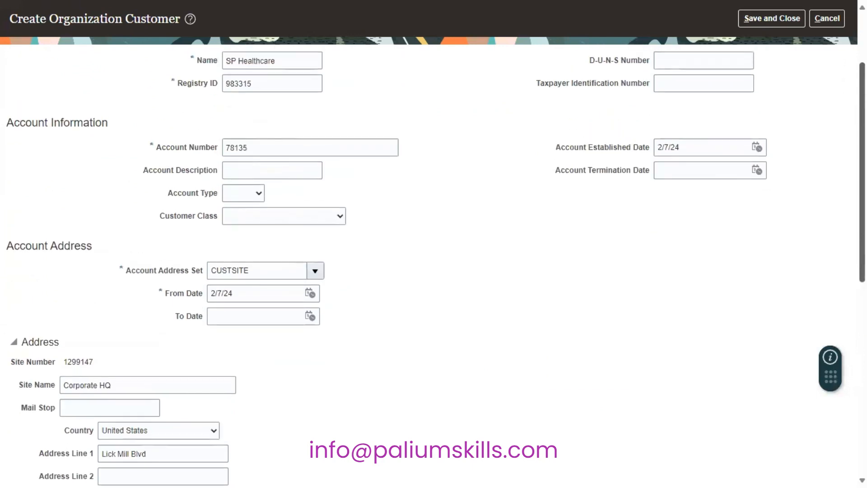
scroll(451, 458, "down", 15)
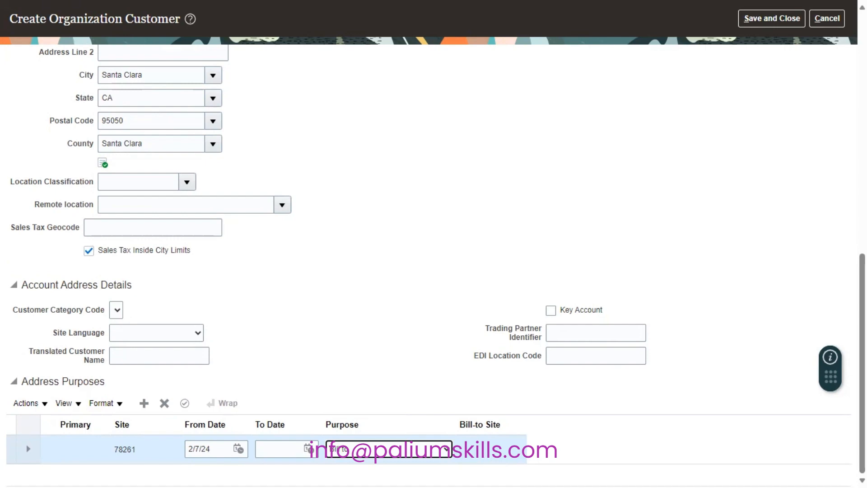
scroll(434, 266, "up", 15)
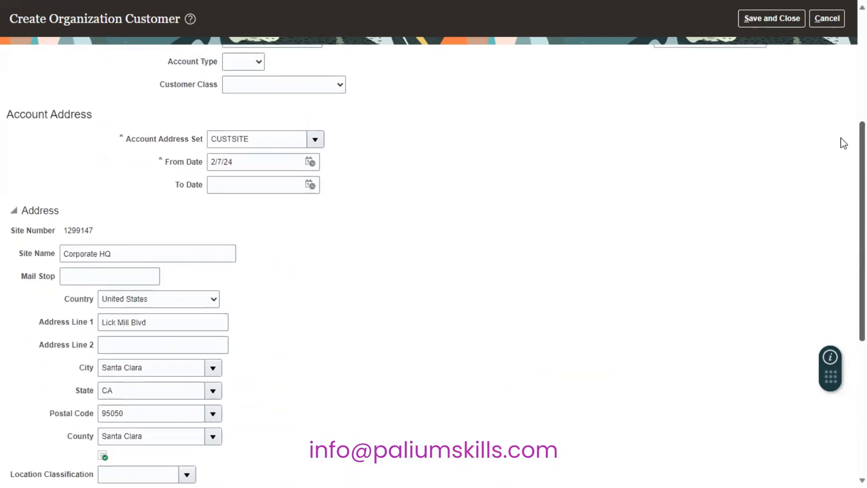
scroll(844, 34, "up", 2)
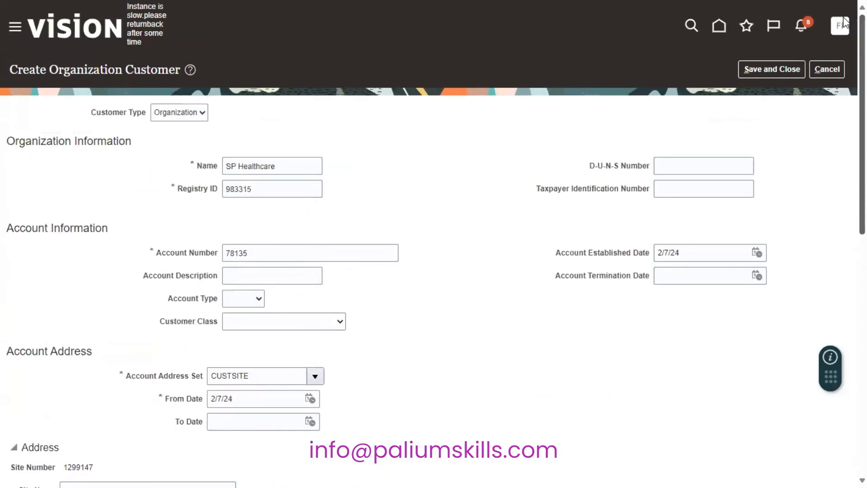
left_click(770, 69)
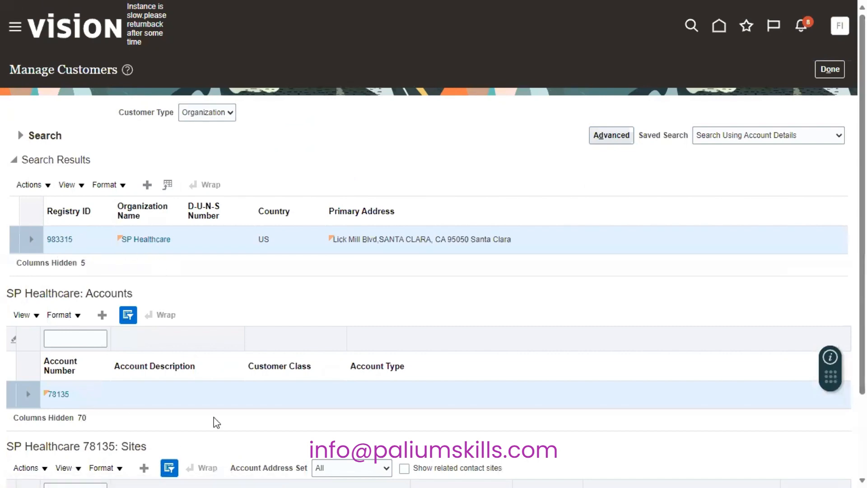
- Start a new site for the SP Healthcare account and choose its Account Address Set
scroll(434, 271, "down", 2)
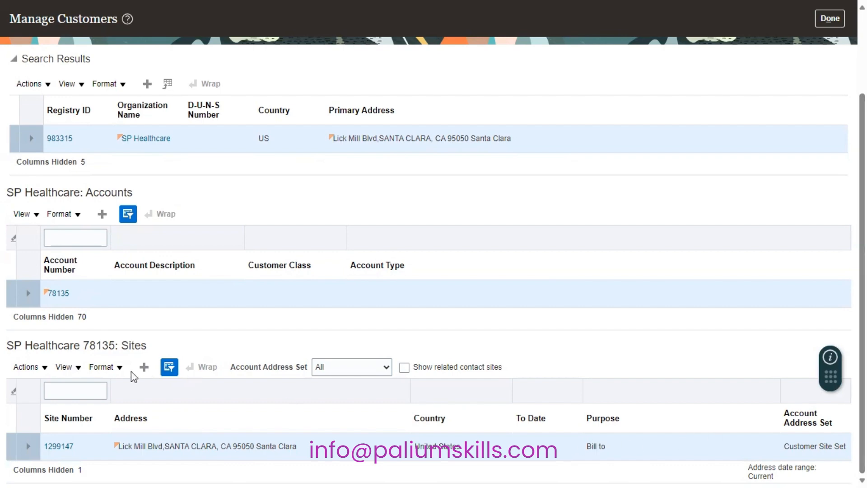
left_click(142, 368)
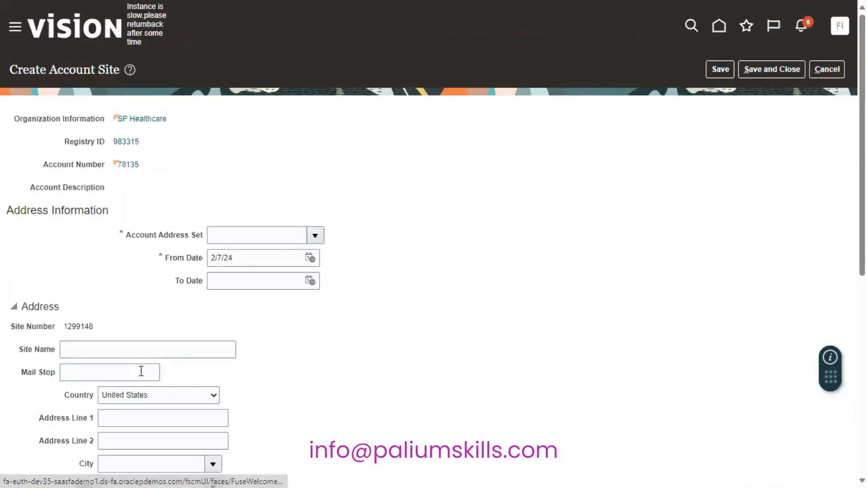
left_click(266, 235)
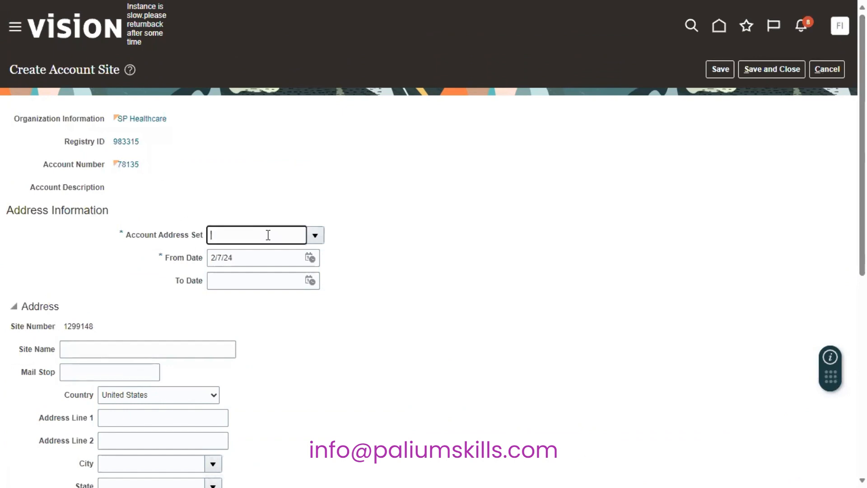
left_click(315, 235)
left_click(307, 263)
- Enter the new site's street in Address Line 1 and Guilderland as its city
scroll(757, 360, "down", 5)
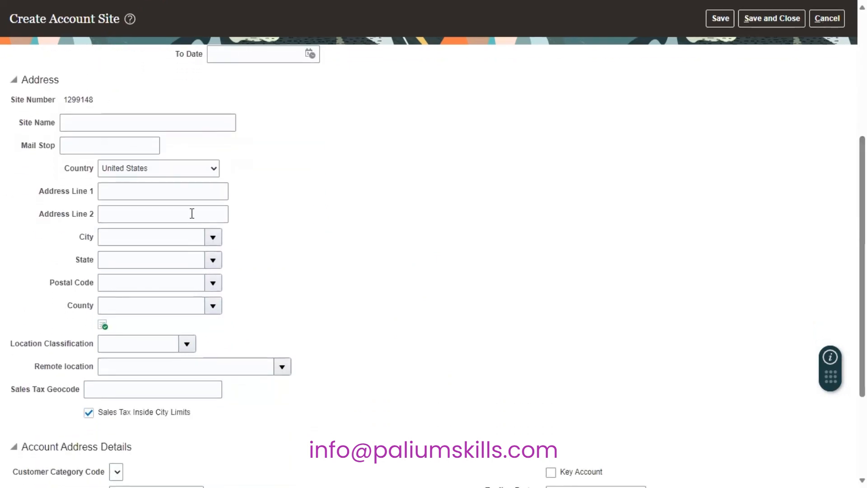
left_click(179, 189)
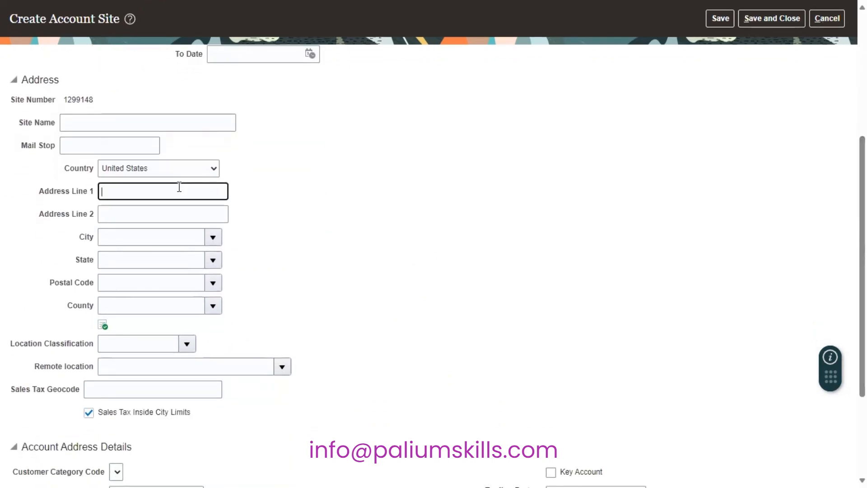
type("Main Rd")
type("ad")
key("Tab")
key("Tab")
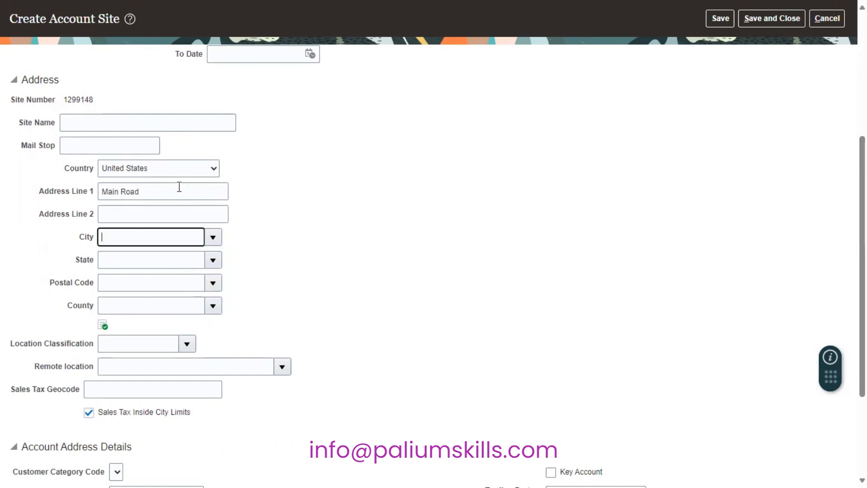
type("Guilde")
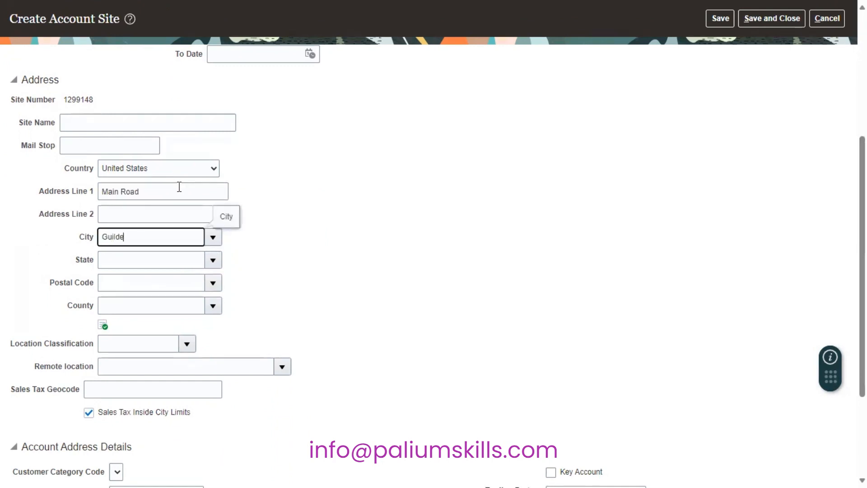
type("rland")
key("Tab")
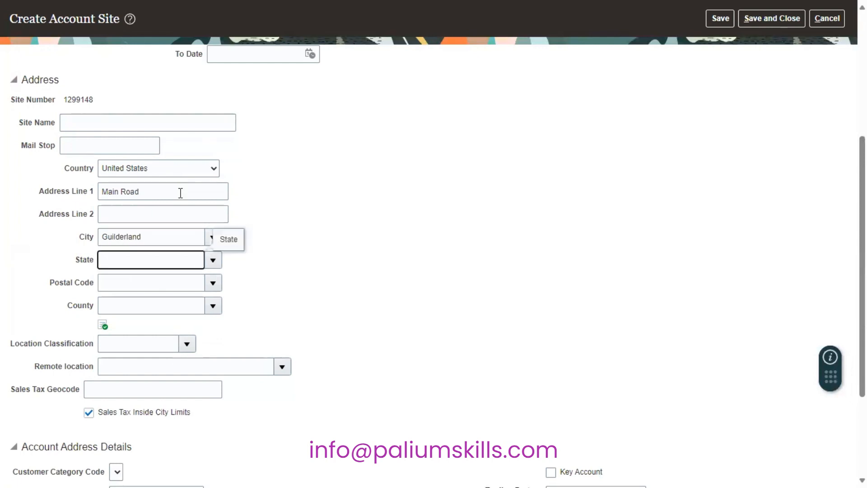
type("Cal")
key("BackSpace")
key("BackSpace")
key("BackSpace")
type("N")
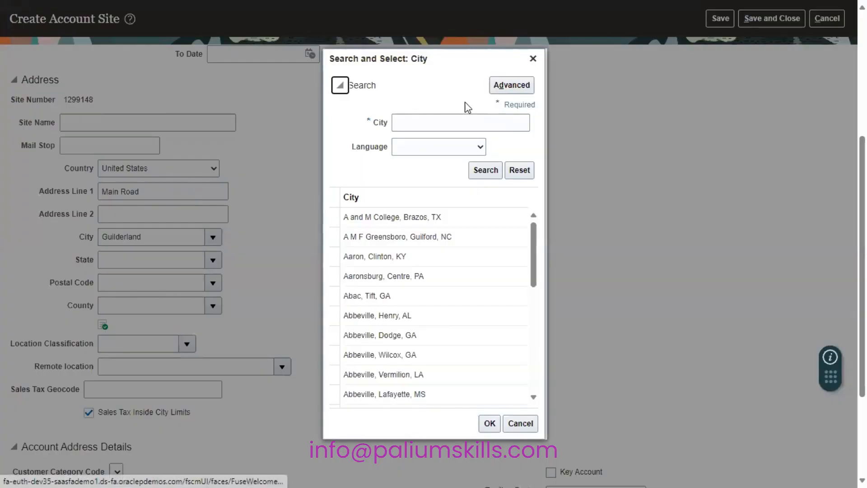
- Search the city list for Guild and select the entry Guilderland, Albany, NY for the new site
left_click(441, 125)
type("Guild")
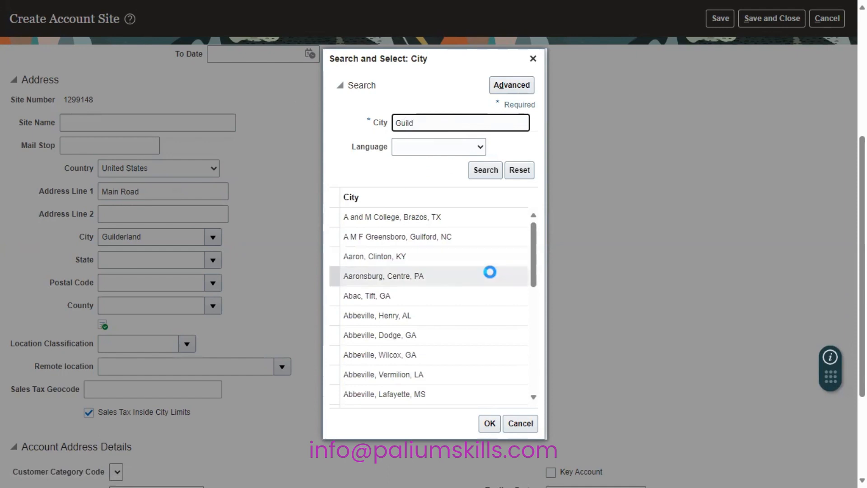
left_click_drag(533, 241, 545, 368)
key("Return")
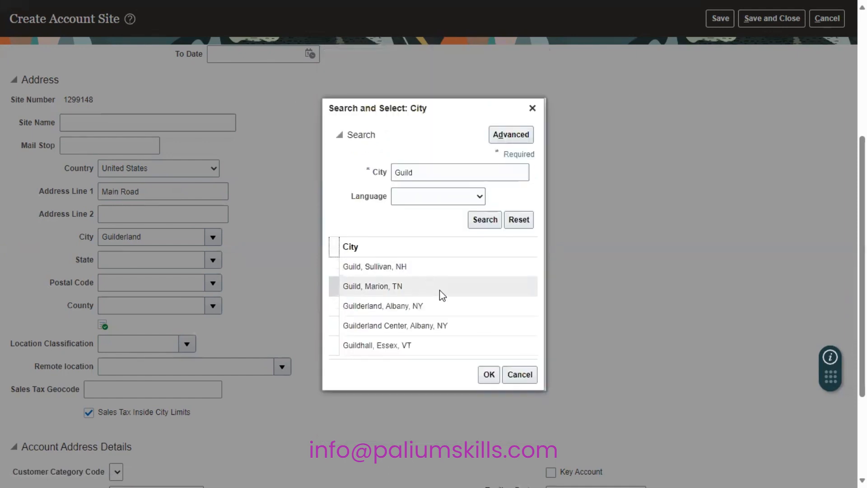
left_click(447, 305)
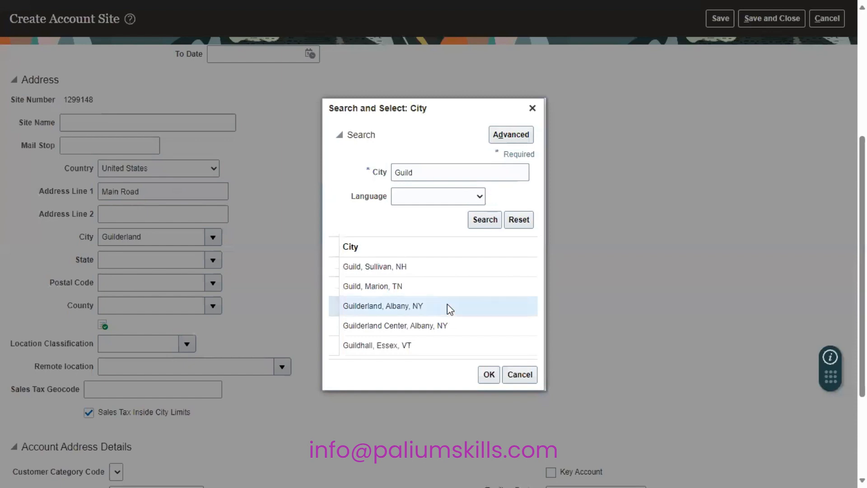
left_click(489, 375)
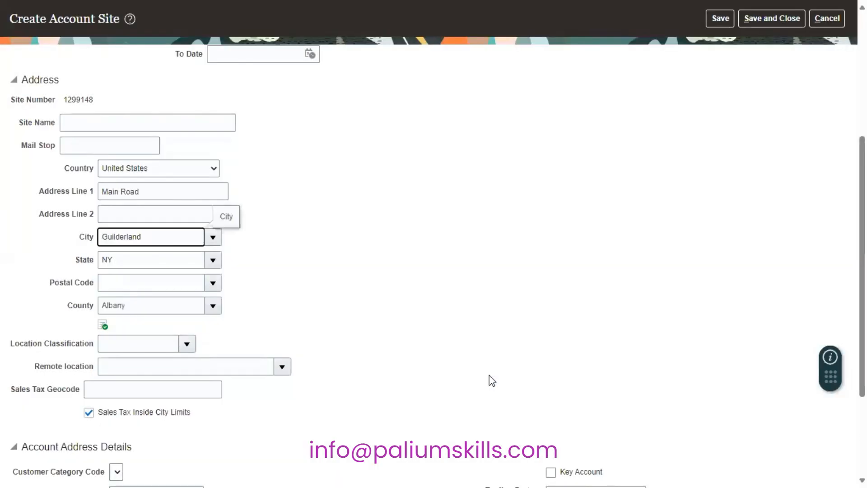
- Enter the new site's postal code and accept the matching Guilderland entry
left_click(173, 288)
type("12084")
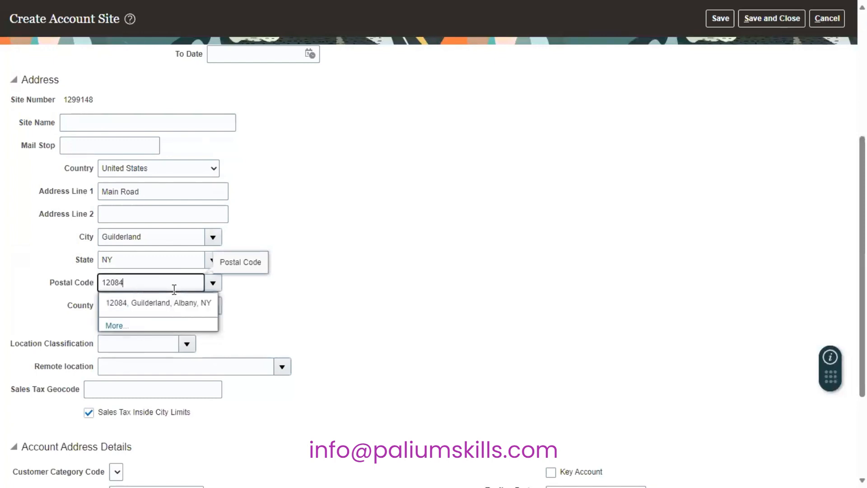
left_click(169, 307)
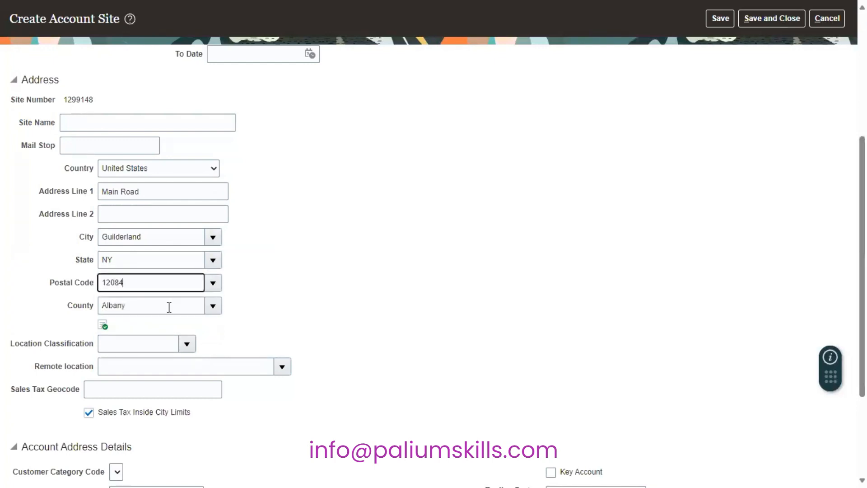
scroll(433, 244, "down", 3)
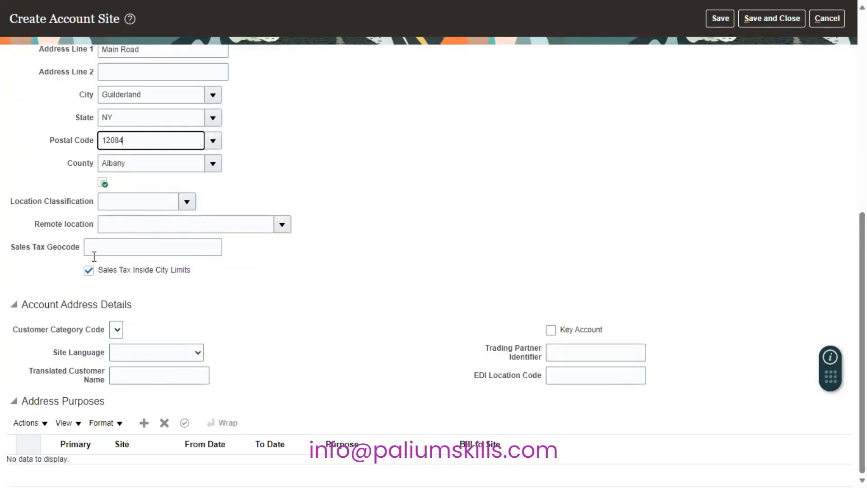
- Add an address purpose to the new Guilderland site and set its purpose to Ship to
left_click(140, 424)
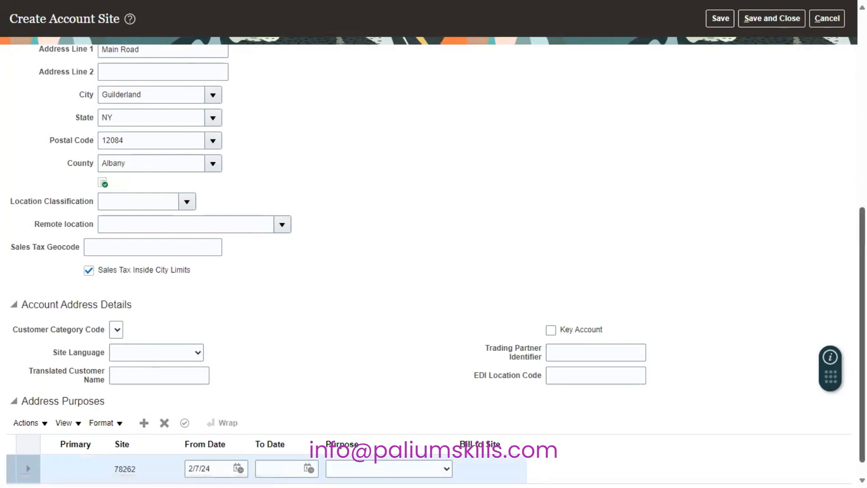
scroll(290, 452, "down", 1)
left_click(373, 451)
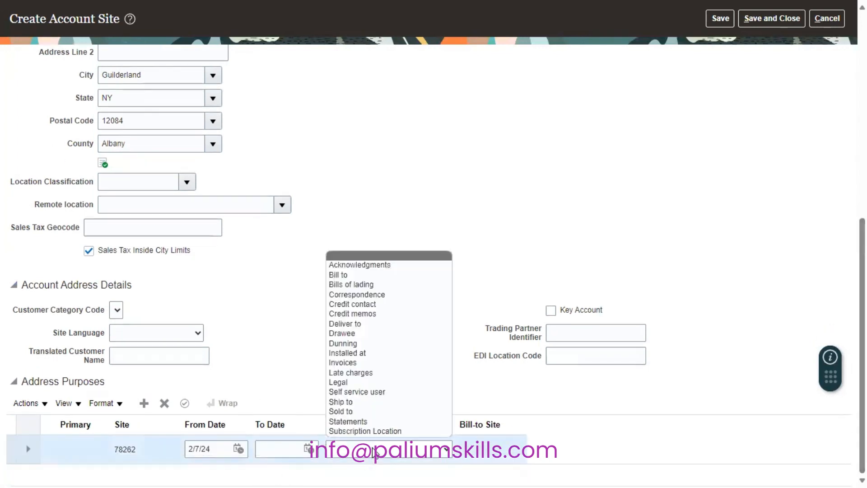
left_click(373, 402)
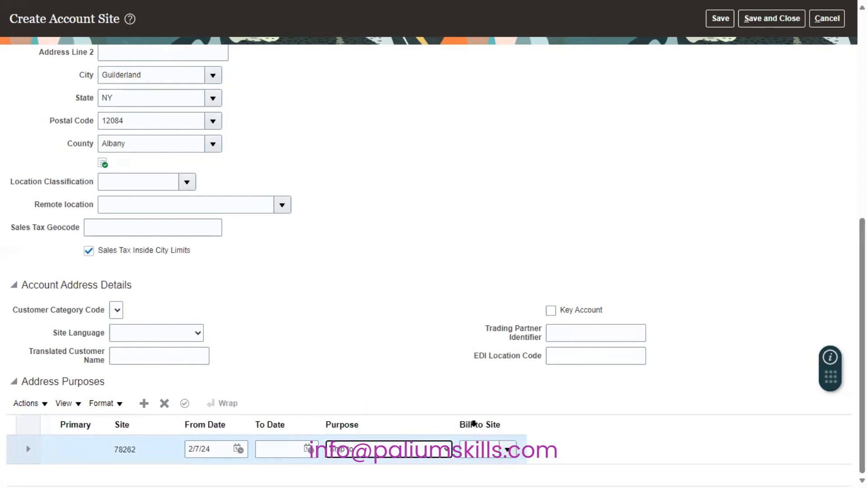
- Look up the customer's Santa Clara address as the Bill-to Site for the Ship to purpose, and save and close the account site
left_click(508, 449)
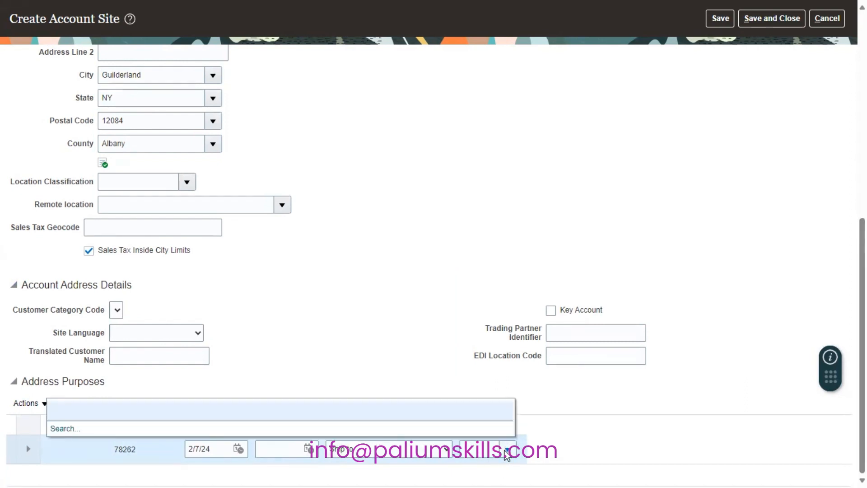
left_click(66, 428)
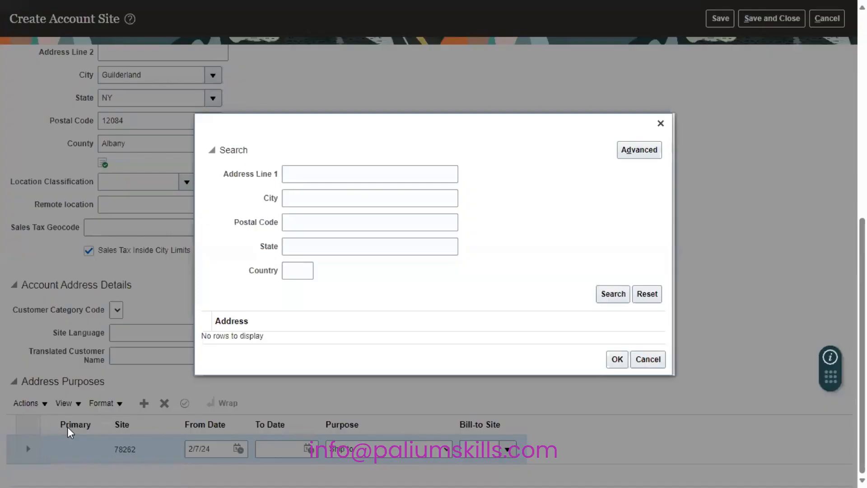
left_click(613, 294)
left_click(487, 334)
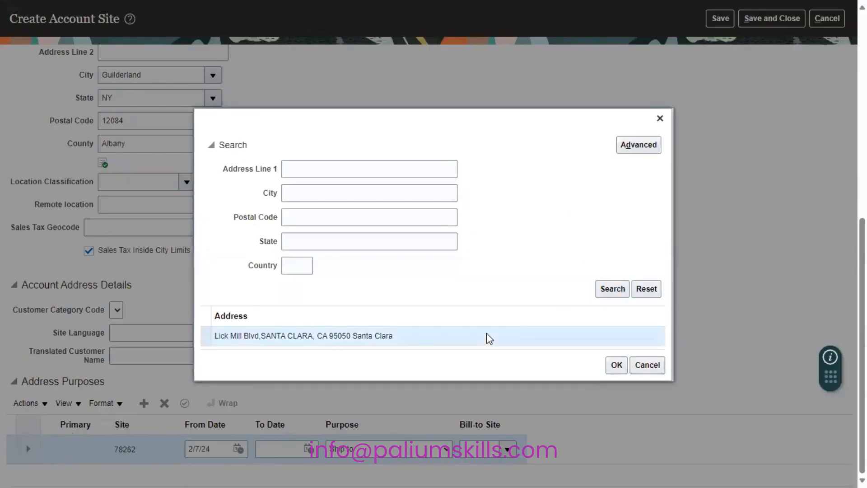
left_click(616, 365)
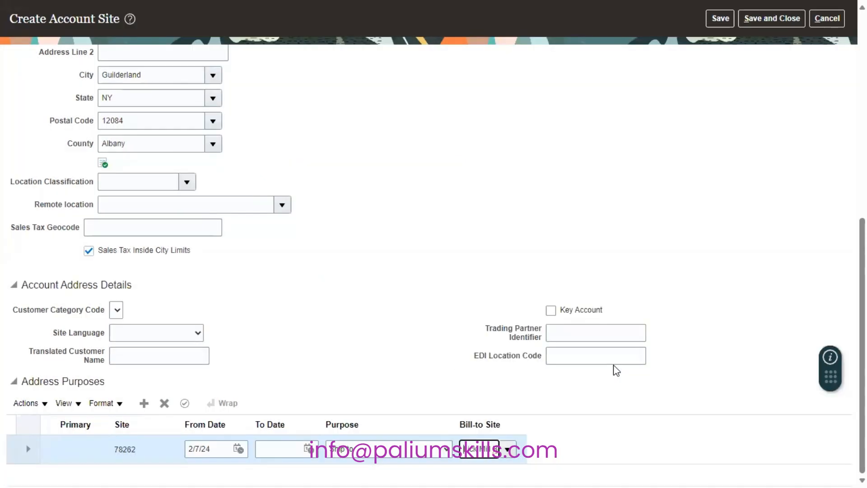
scroll(616, 370, "up", 10)
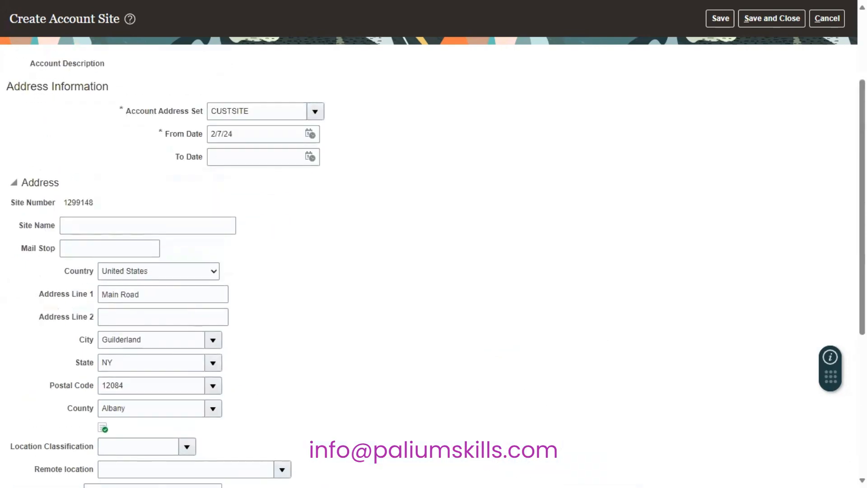
left_click(779, 65)
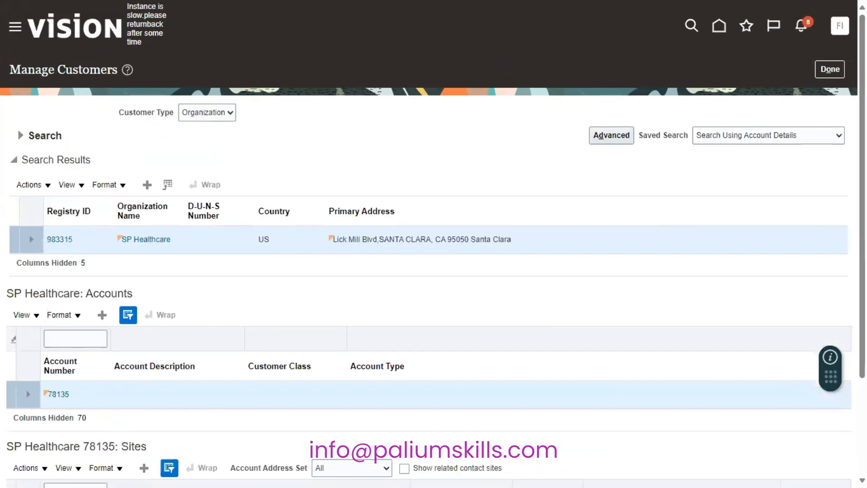
- Check the addresses and purposes of the SP Healthcare account's sites and finish managing customers
scroll(676, 218, "down", 3)
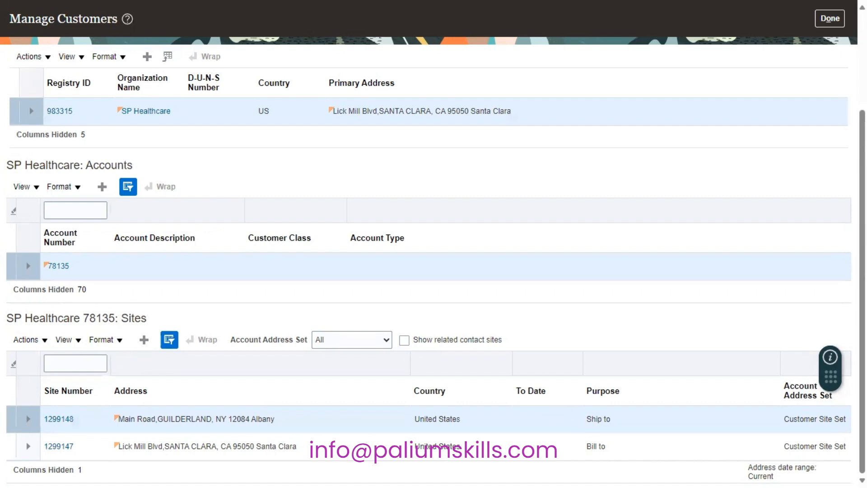
scroll(840, 110, "up", 3)
scroll(260, 420, "down", 3)
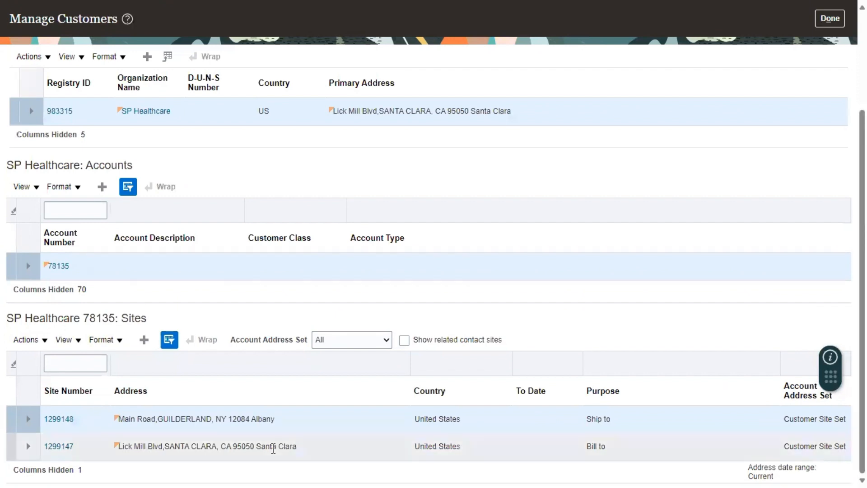
scroll(784, 65, "up", 3)
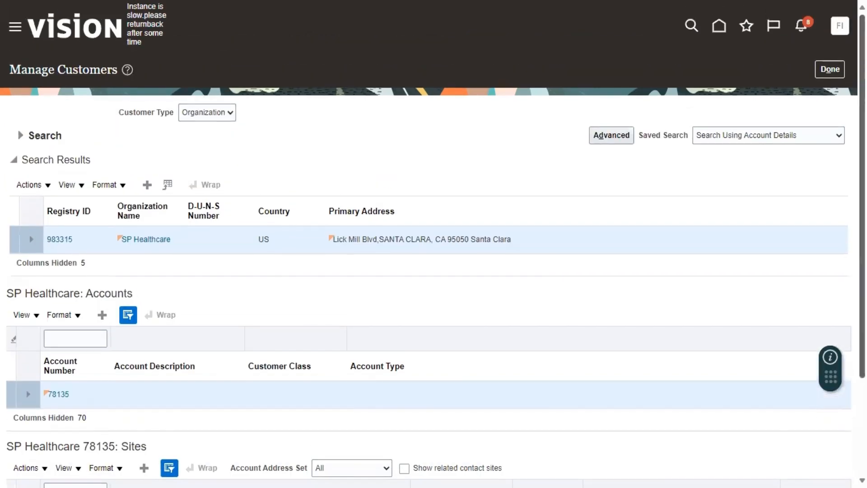
left_click(837, 69)
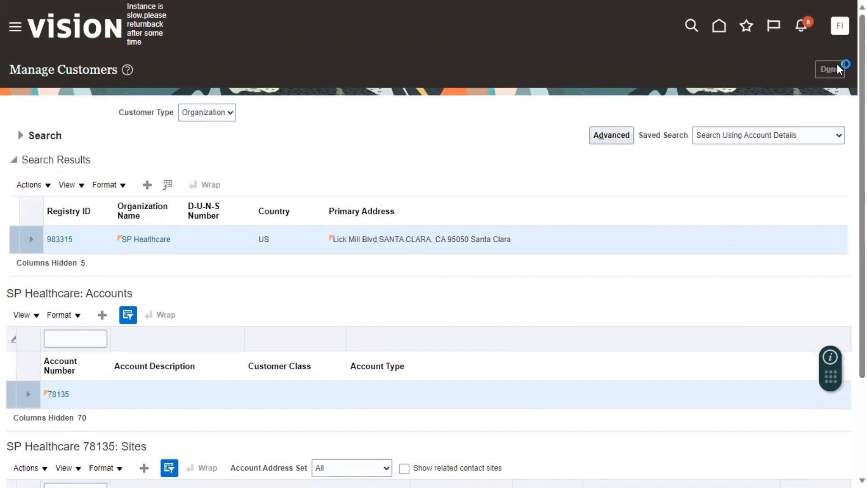
left_click(837, 68)
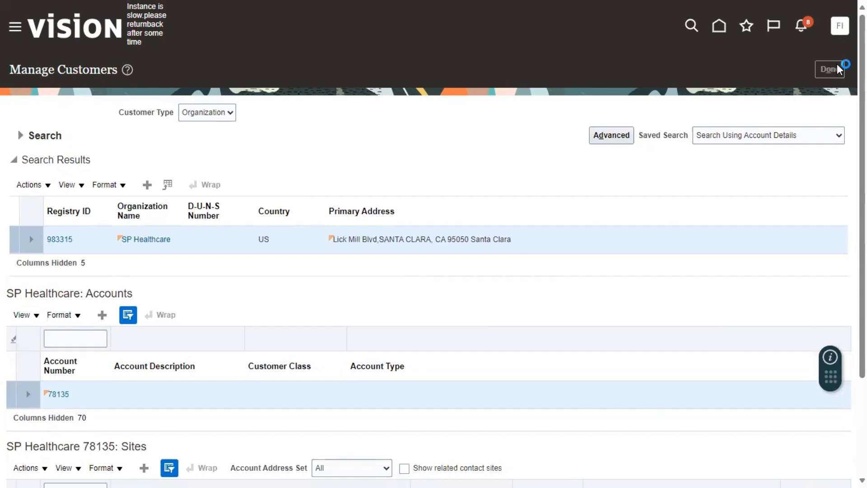